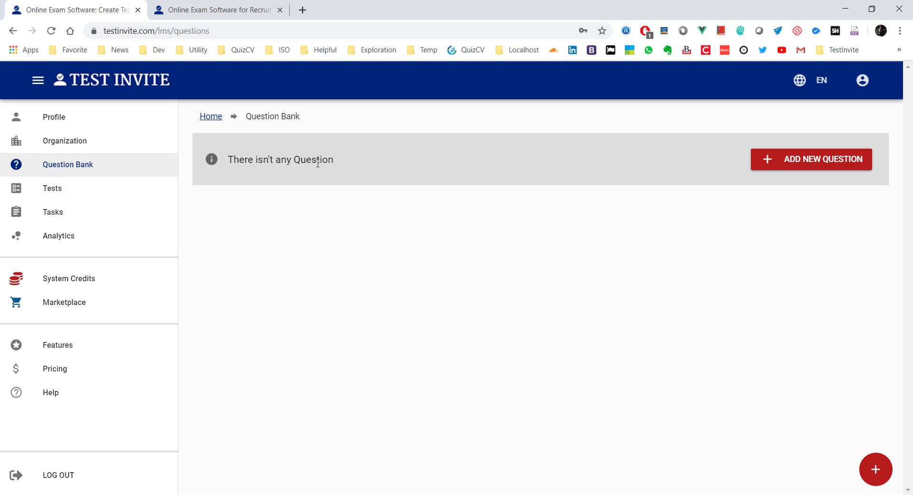
Step: In the second browser tab, open the Question Bank page of Test Invite's Help documentation
click(224, 10)
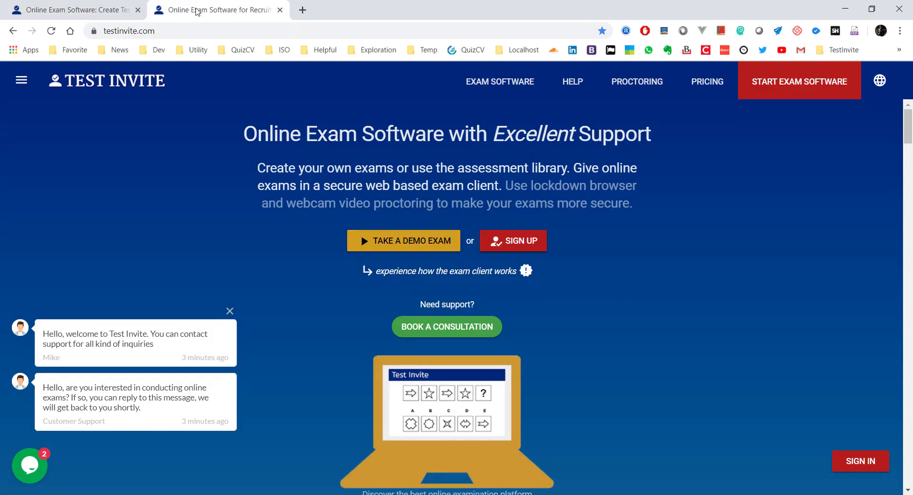
click(573, 83)
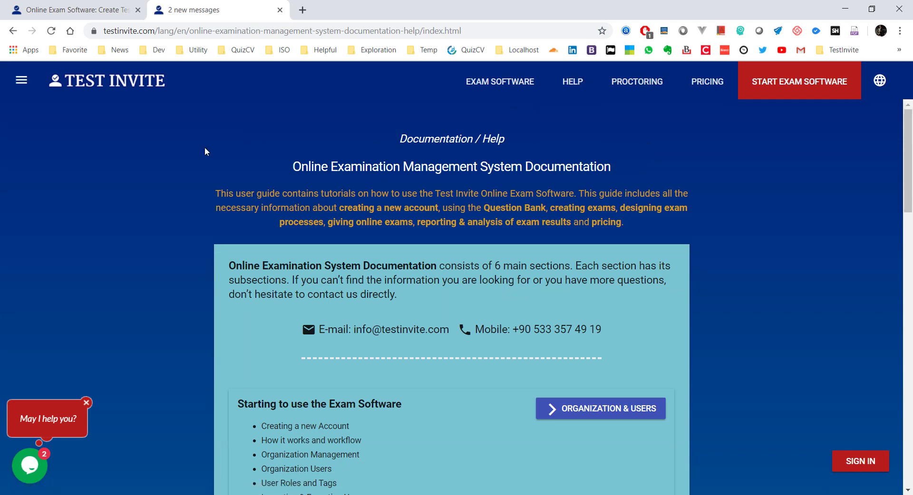
scroll(205, 151, down, 2)
scroll(204, 148, down, 3)
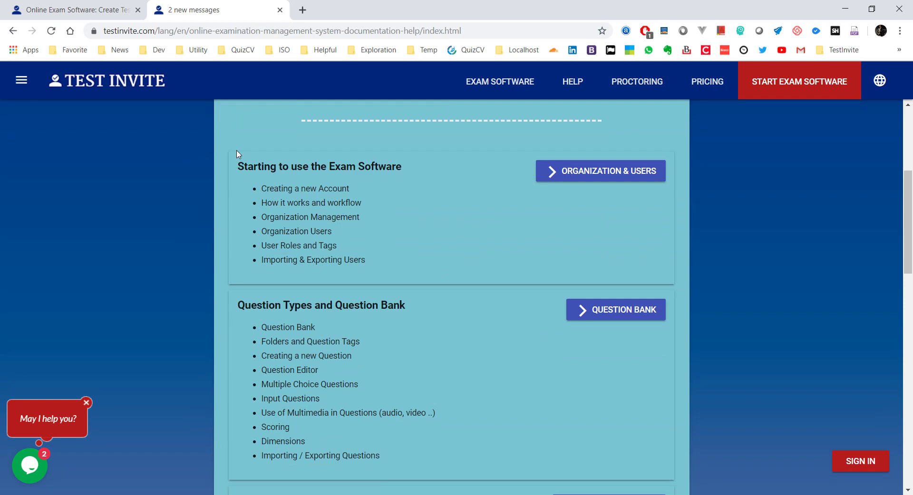
click(622, 311)
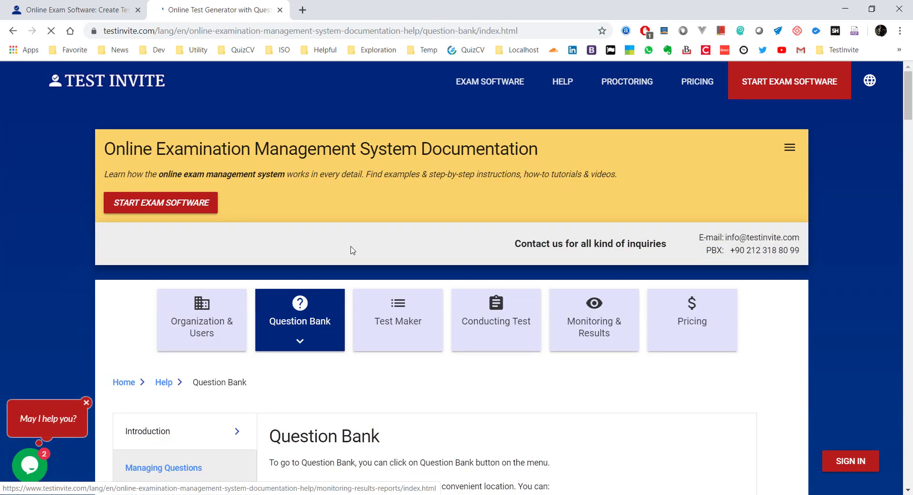
scroll(173, 236, down, 5)
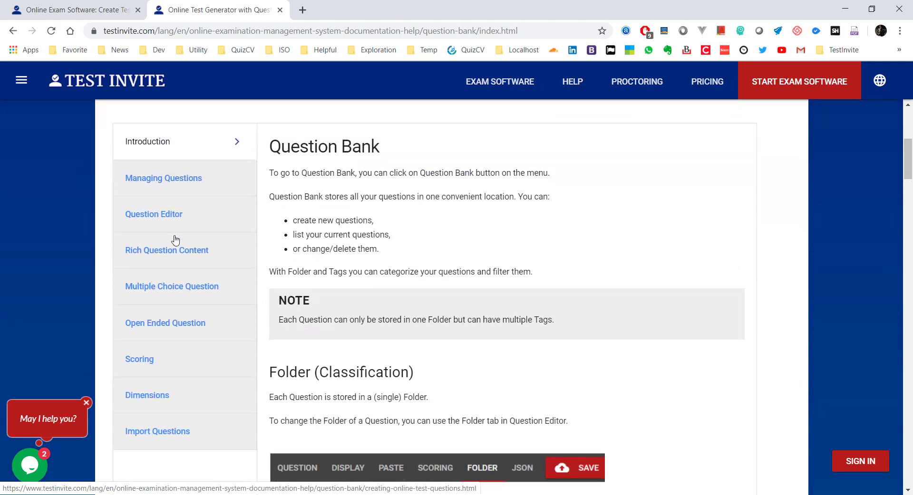
scroll(174, 239, down, 1)
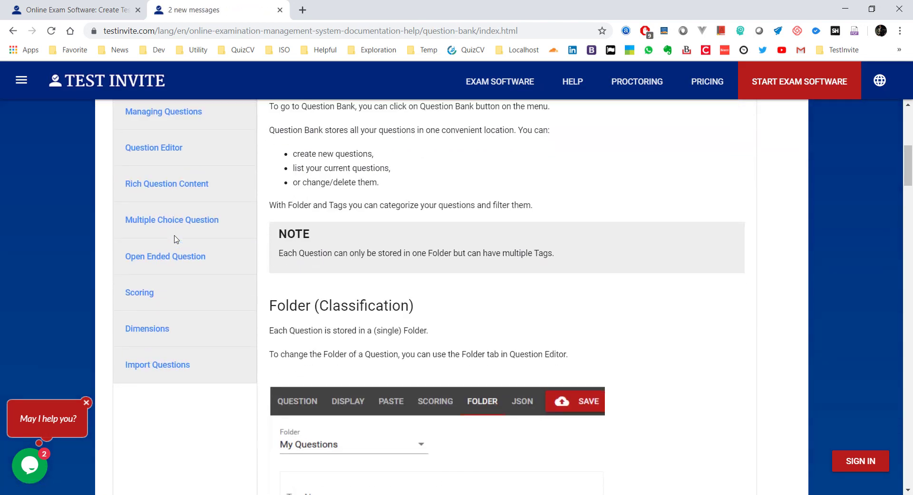
Step: Open the Import Questions help article and scroll to its downloadable Excel templates
click(171, 367)
scroll(452, 350, down, 6)
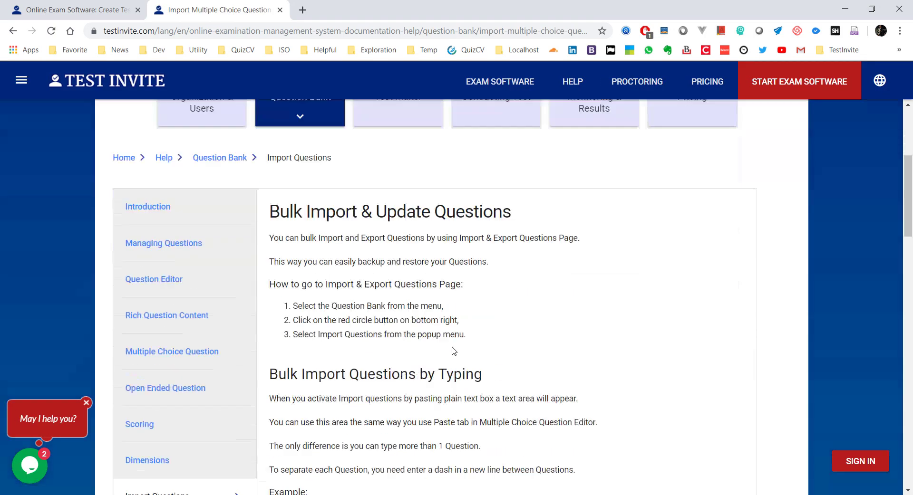
scroll(452, 350, down, 6)
scroll(453, 350, up, 6)
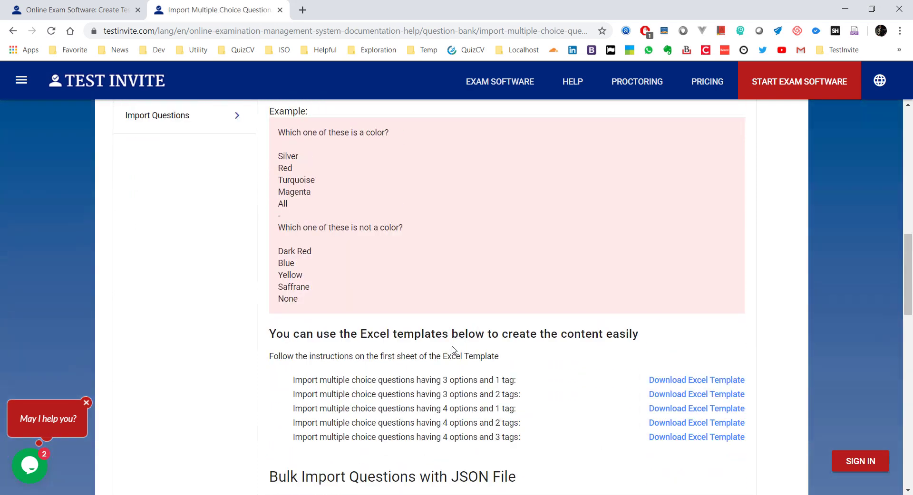
scroll(452, 351, up, 2)
scroll(453, 347, down, 8)
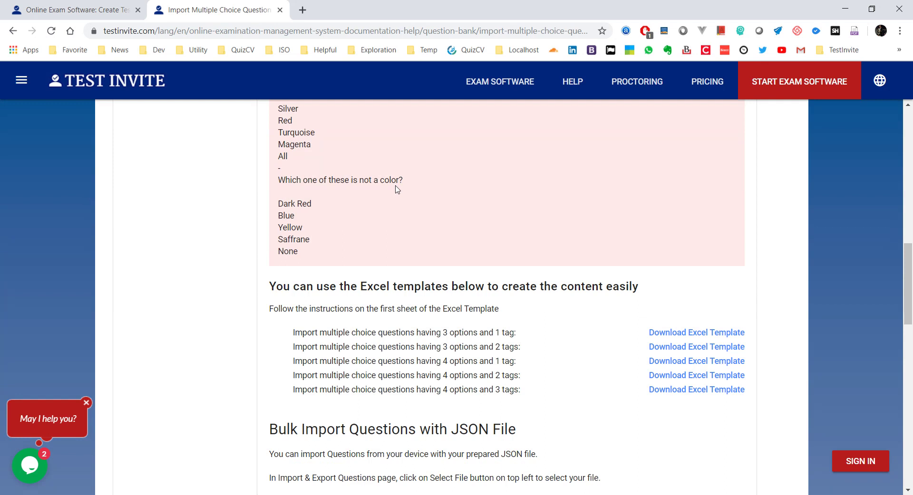
scroll(393, 202, down, 1)
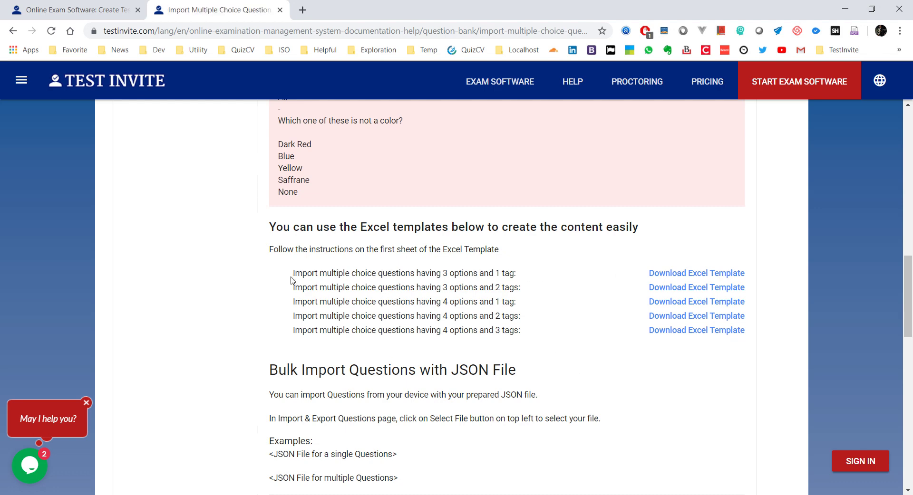
drag(294, 274, 523, 275)
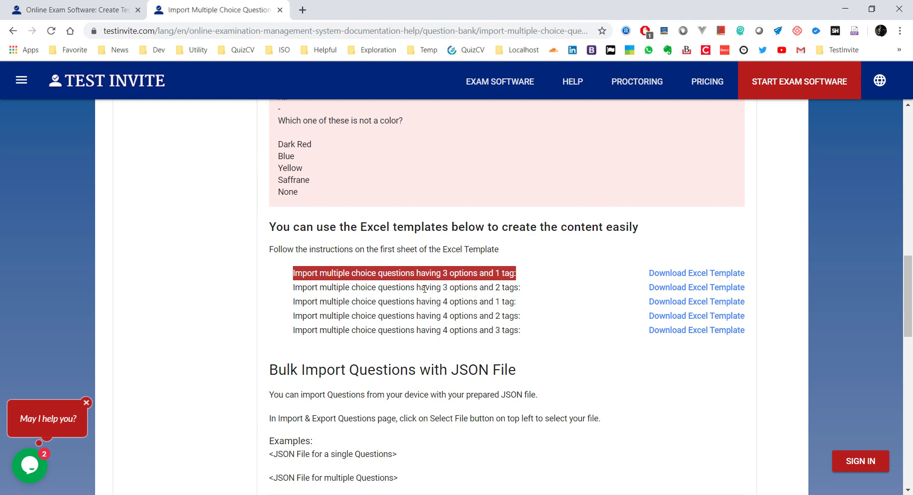
drag(442, 288, 534, 290)
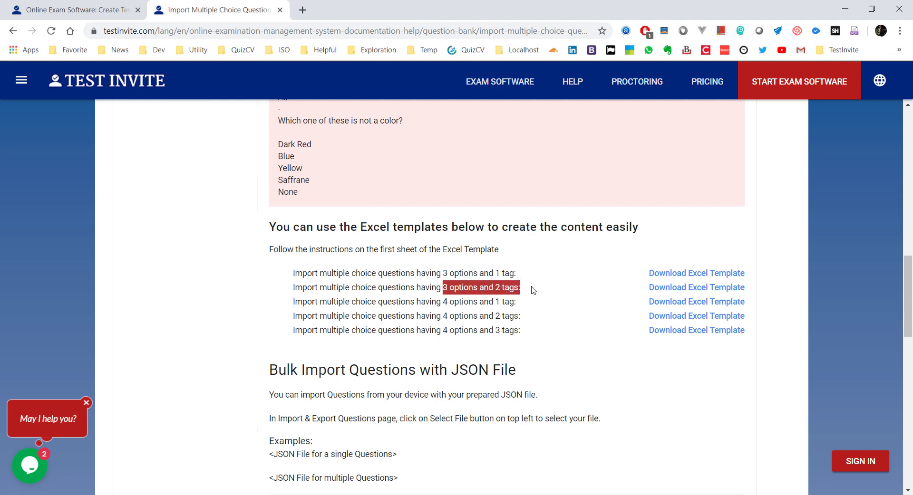
click(534, 290)
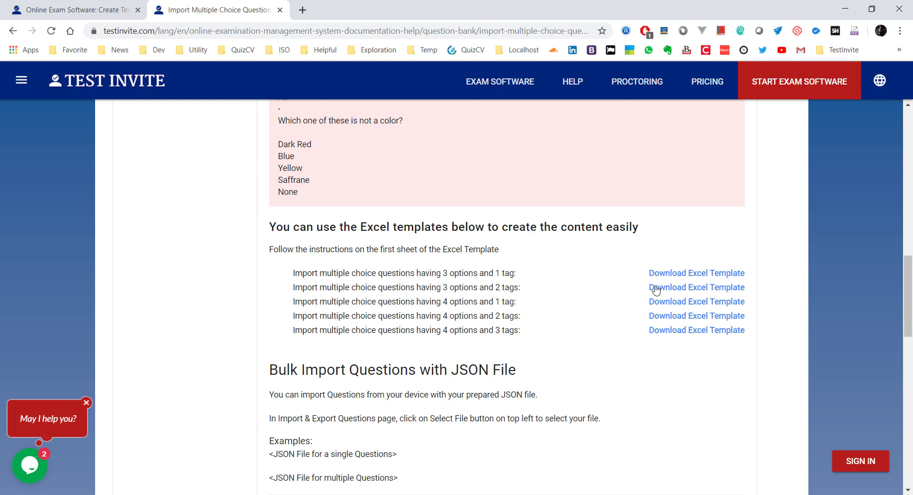
Step: Download the 3 options and 2 tags Excel template and open the workbook
click(675, 288)
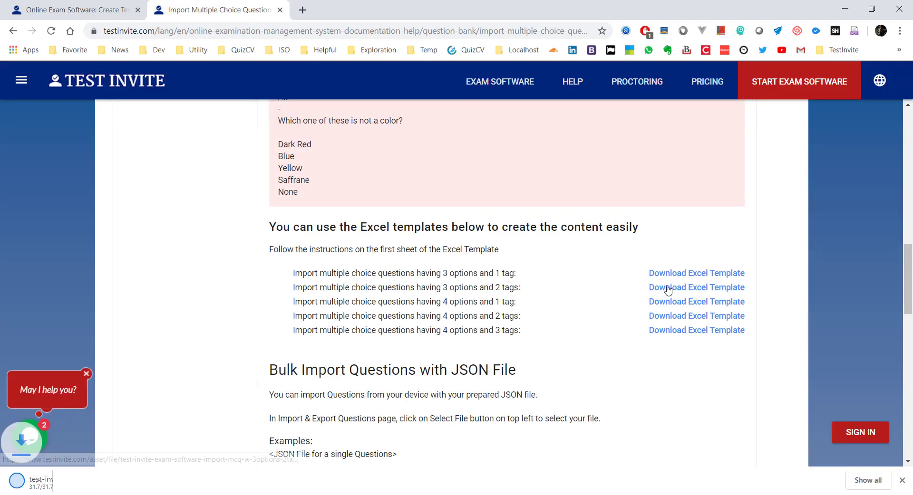
click(79, 480)
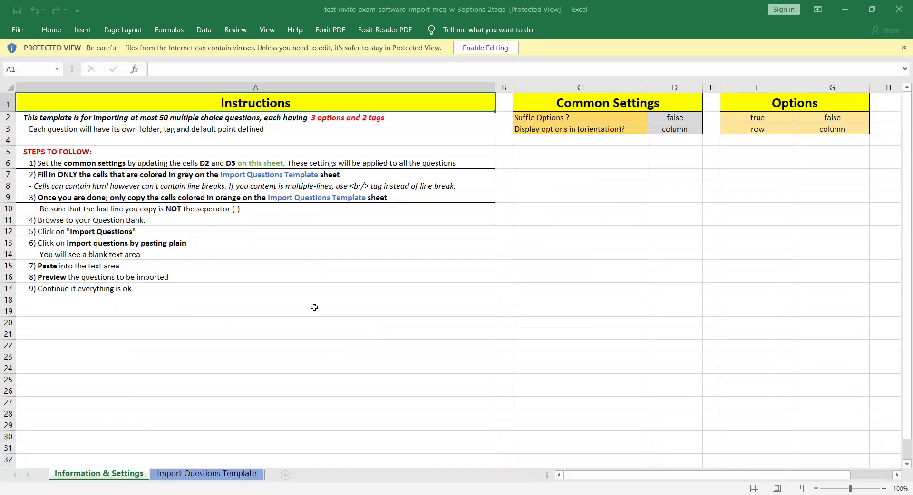
Step: Enable editing of the workbook and set Suffle Options in D2 to true
click(483, 50)
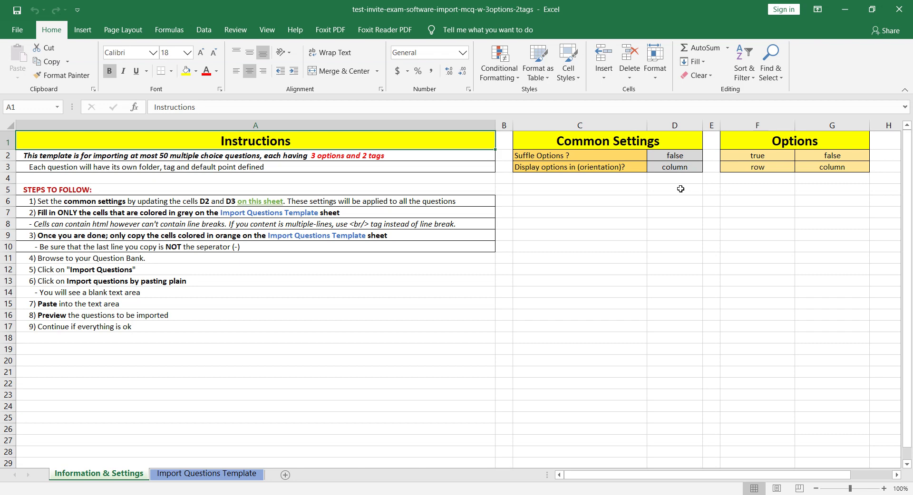
click(673, 155)
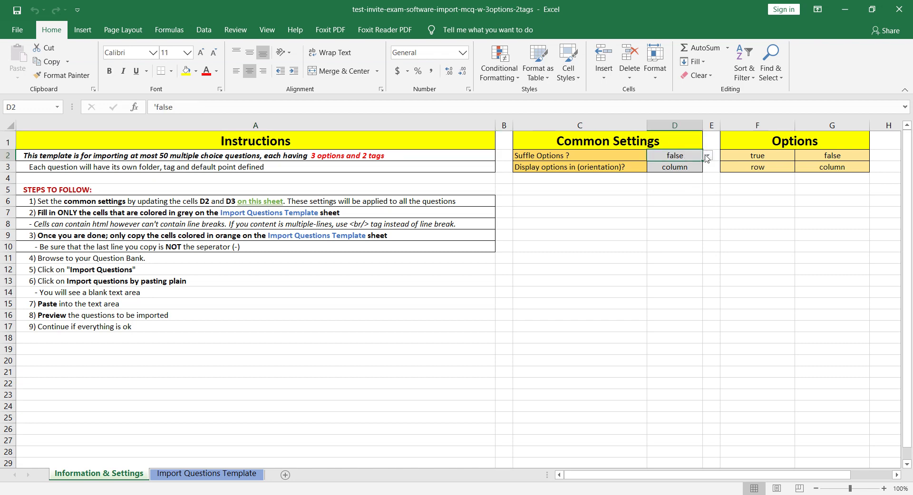
click(710, 157)
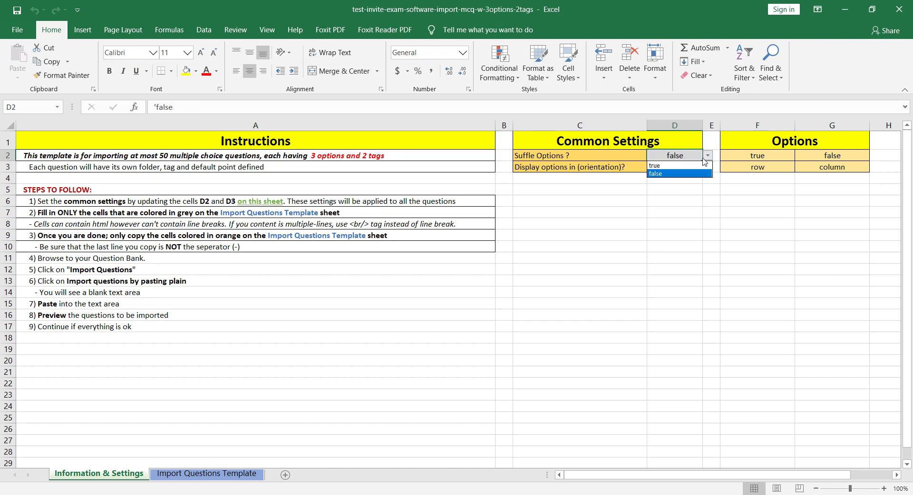
click(664, 167)
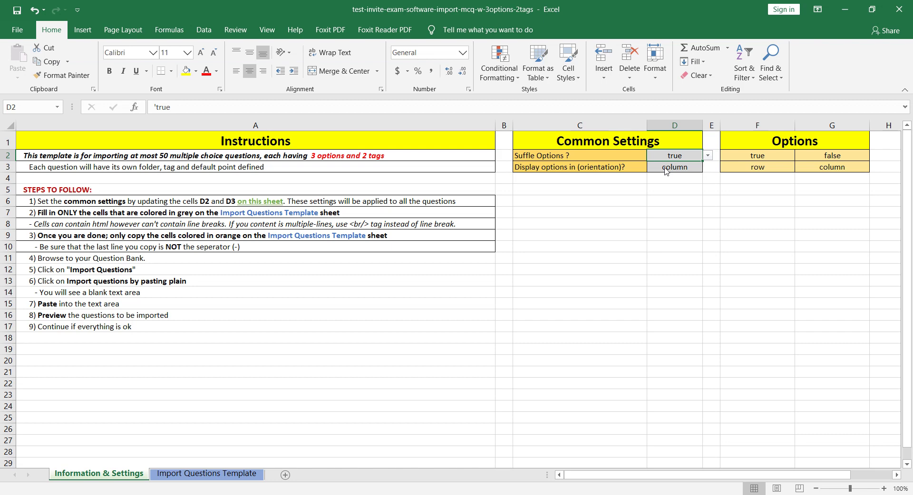
Step: Switch D3's display orientation to row, then back to column
click(664, 167)
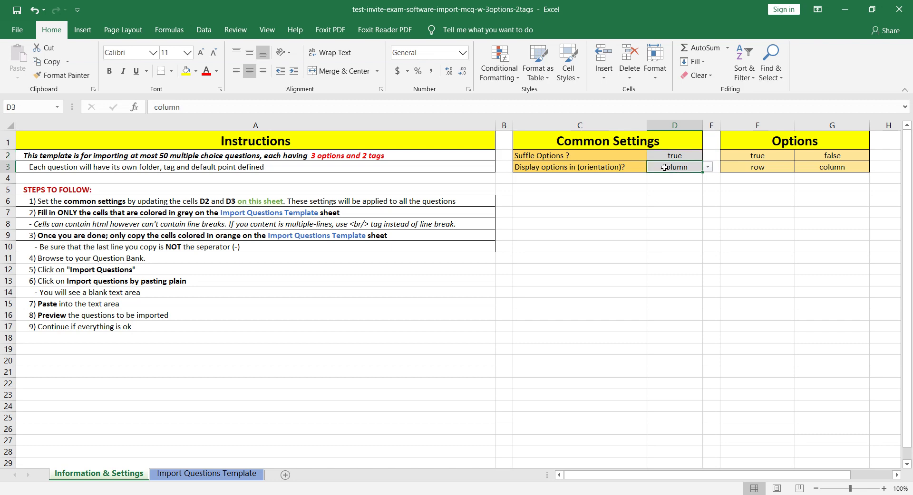
click(707, 167)
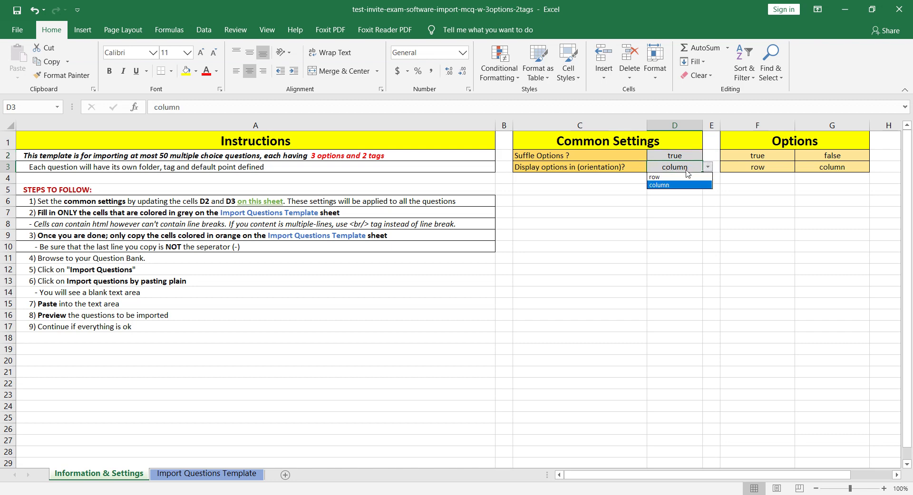
click(674, 177)
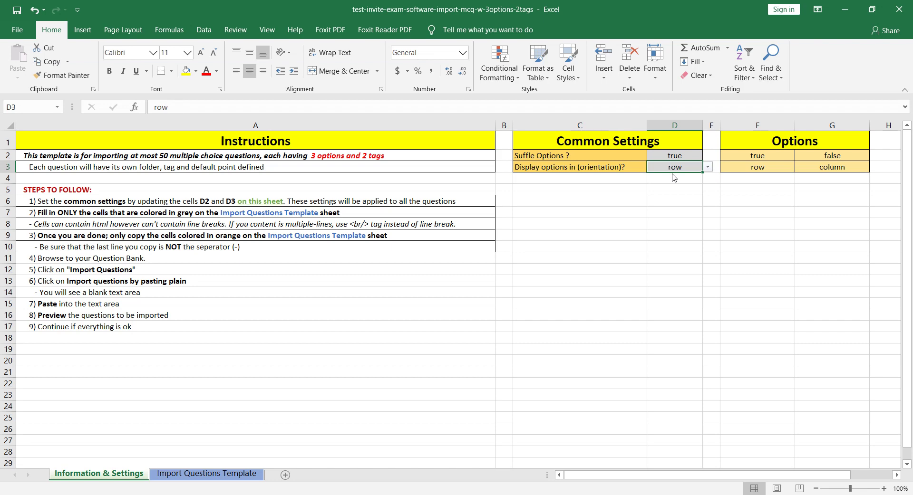
click(707, 167)
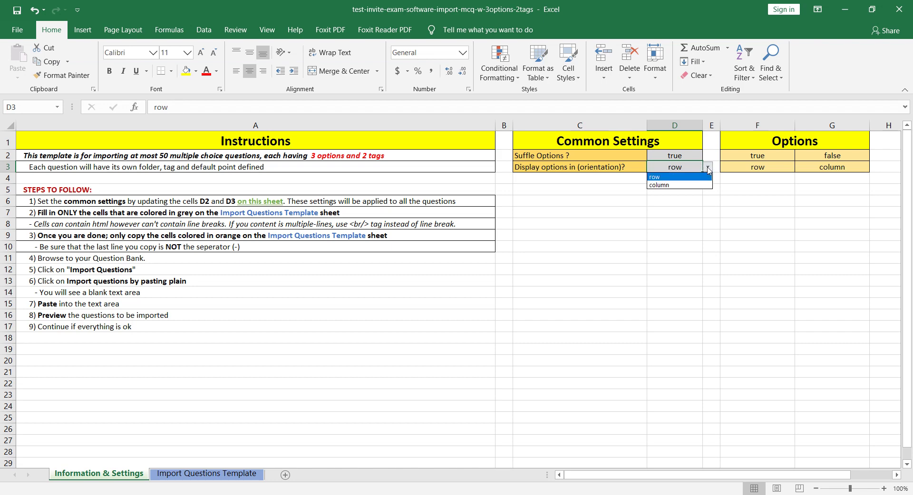
click(664, 186)
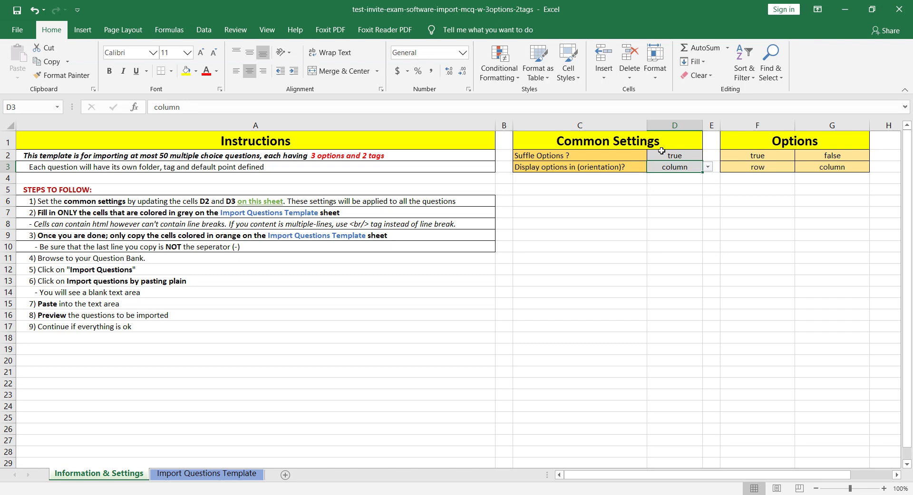
click(198, 474)
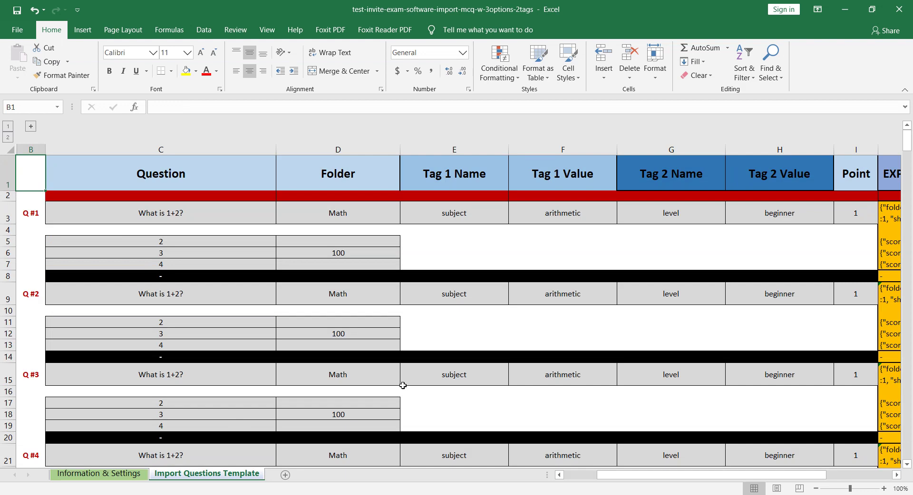
click(170, 213)
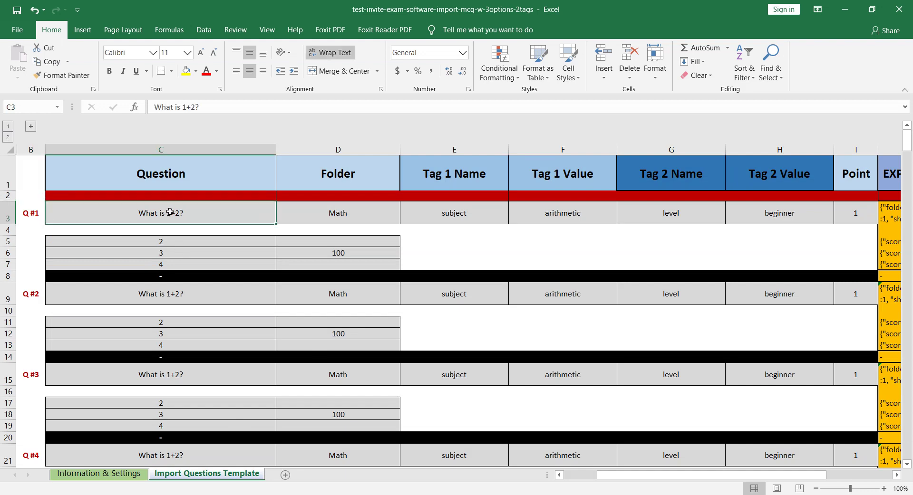
click(8, 212)
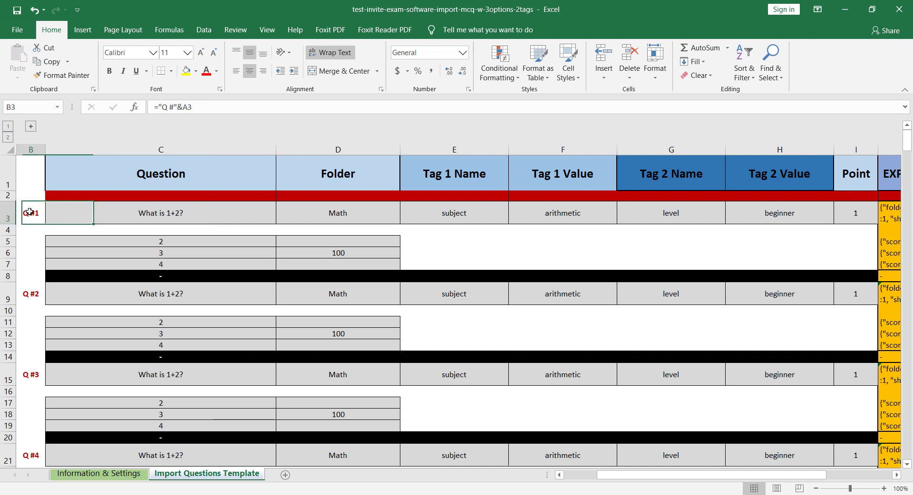
click(163, 210)
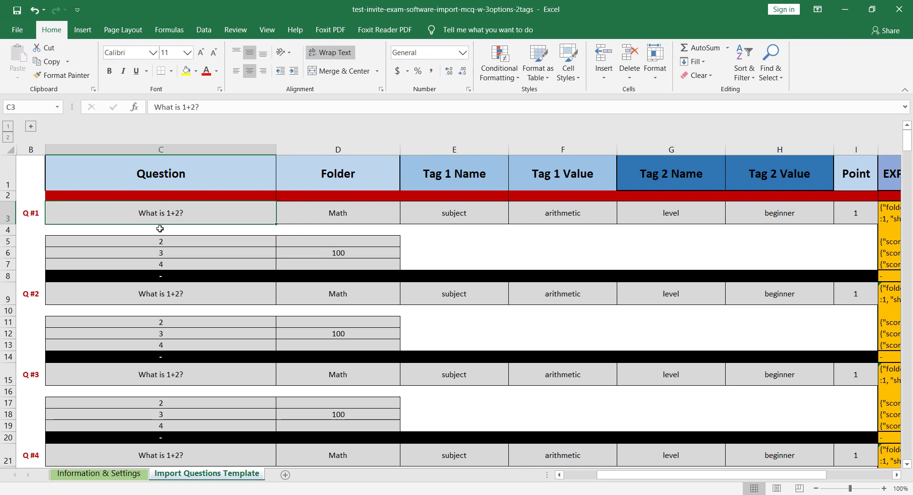
drag(159, 240, 157, 266)
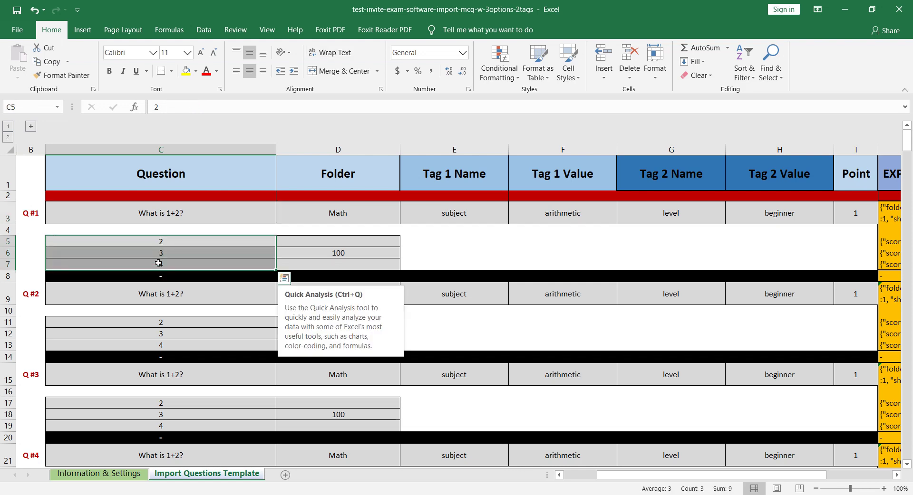
click(174, 211)
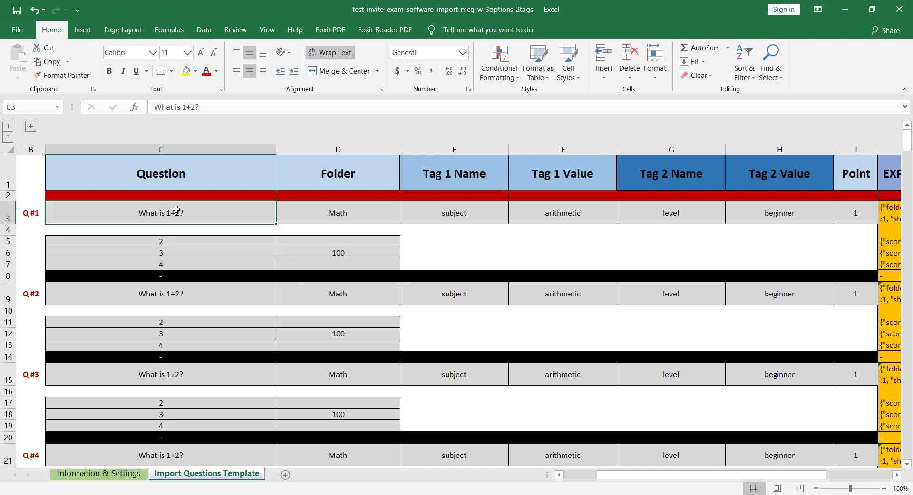
drag(176, 239, 177, 260)
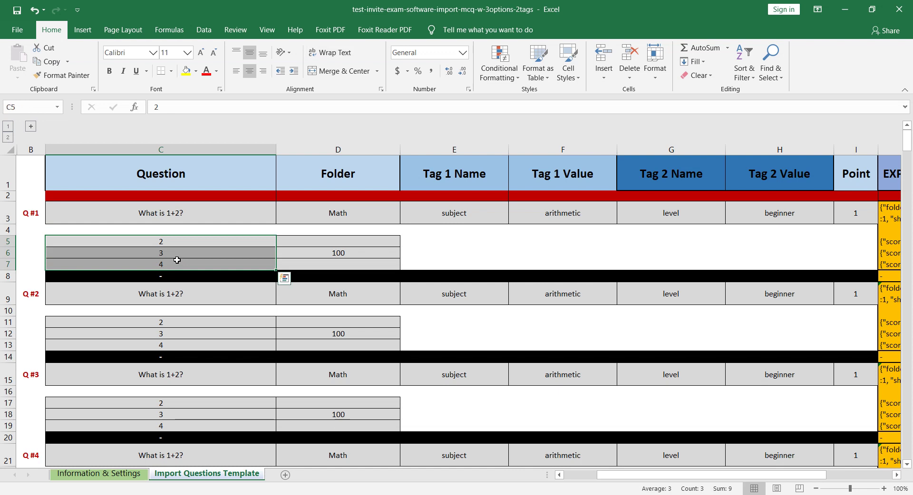
click(334, 254)
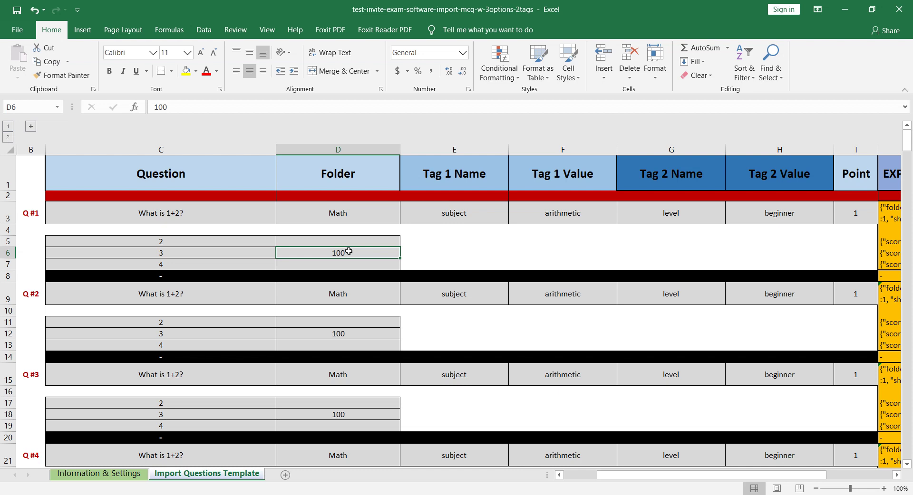
click(445, 215)
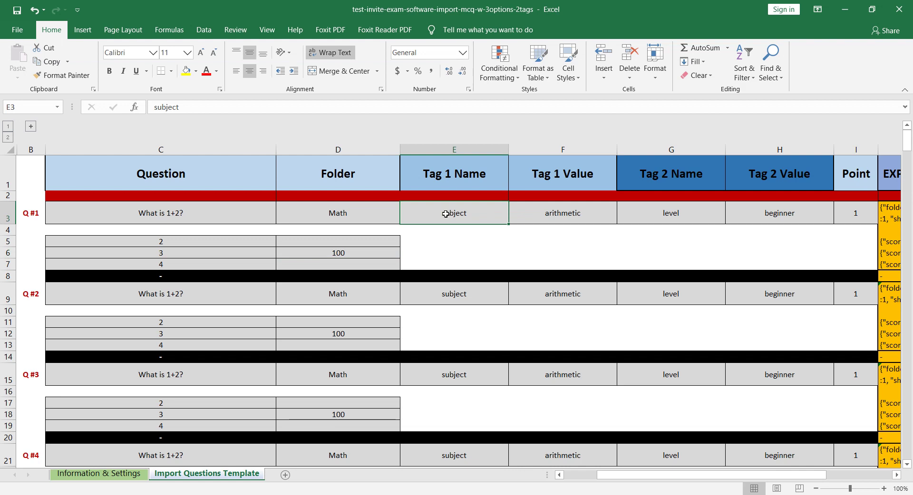
key(Right)
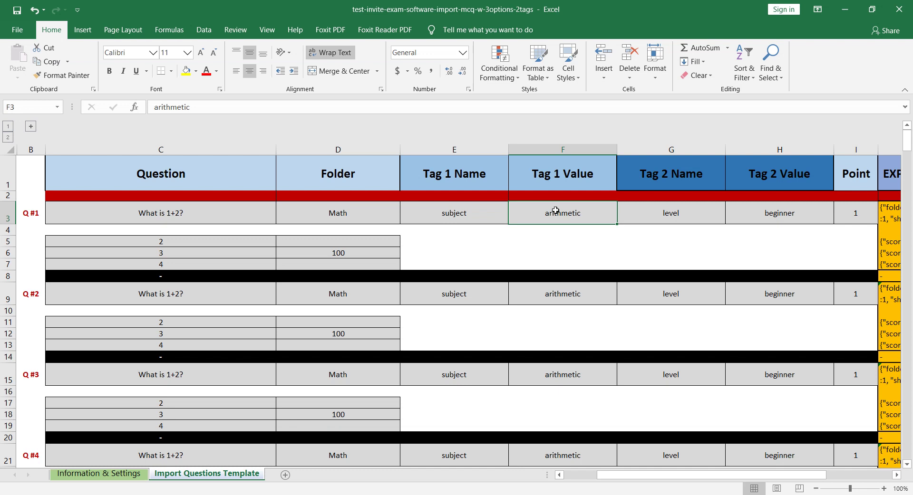
click(682, 211)
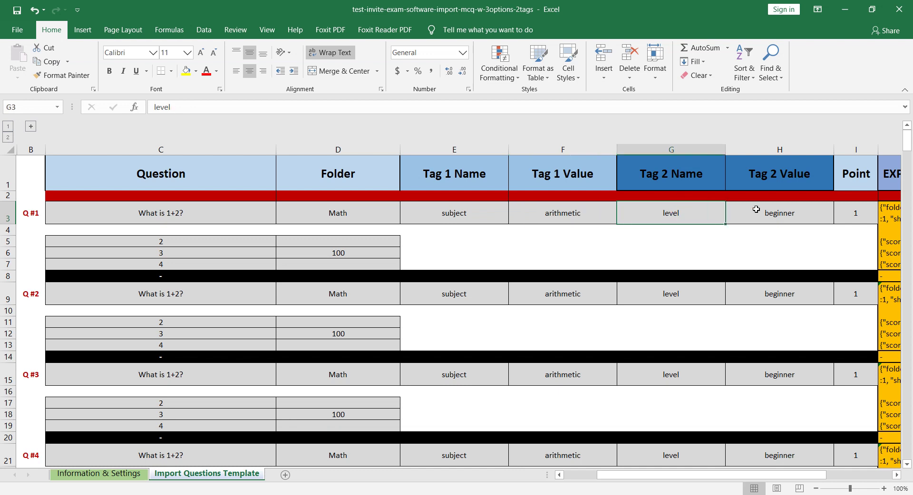
click(776, 211)
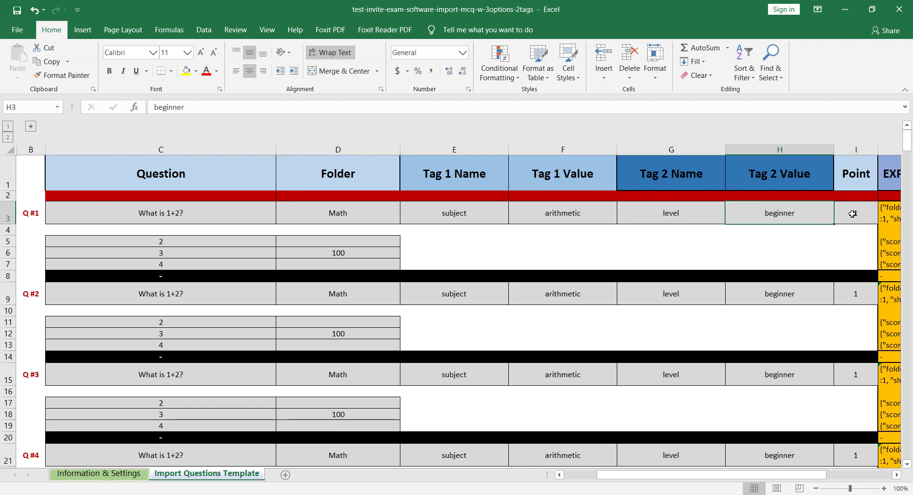
Step: Change Q #2 to 'What is 2+2?' and move its 100 score from option 3 to option 4
click(153, 294)
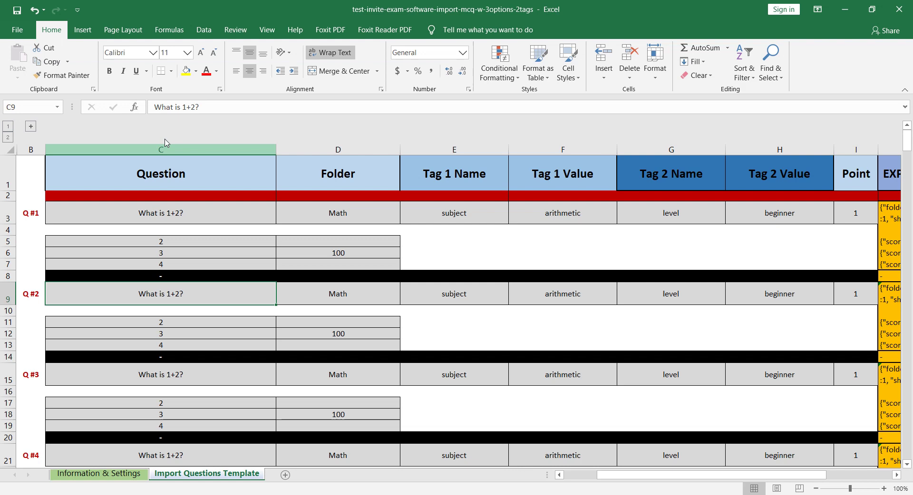
double_click(184, 108)
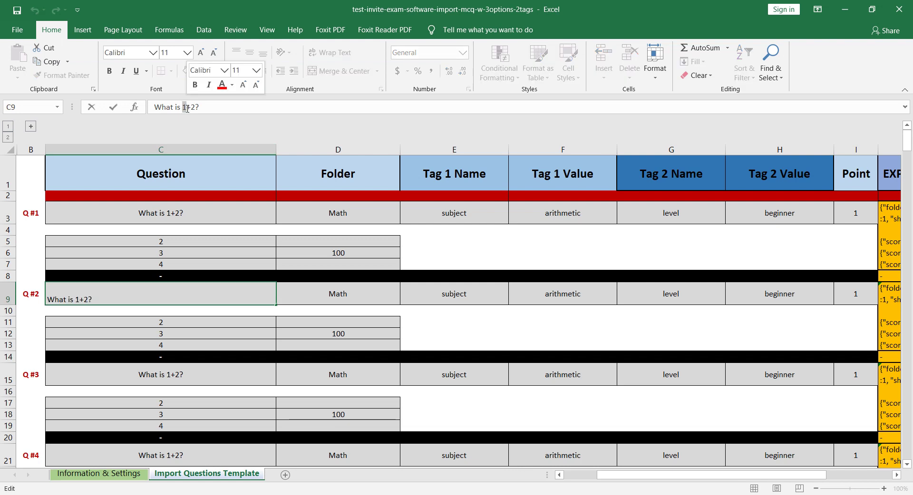
text(2)
click(172, 333)
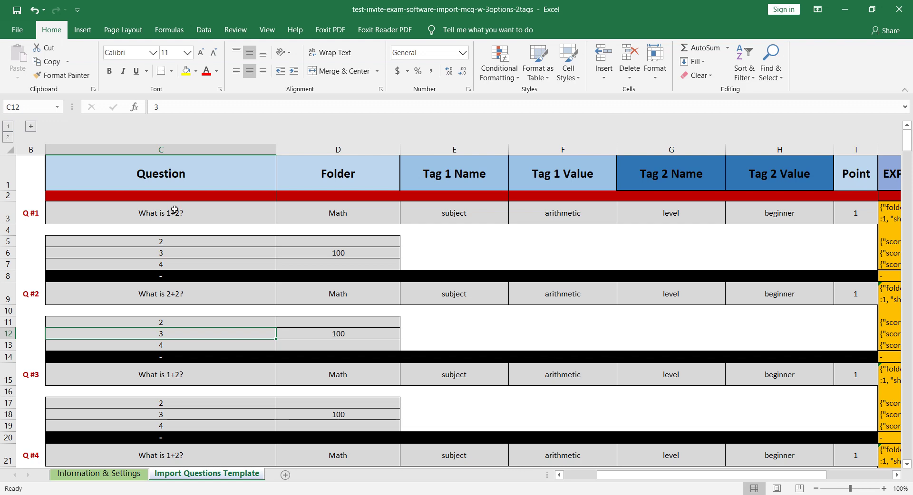
click(323, 331)
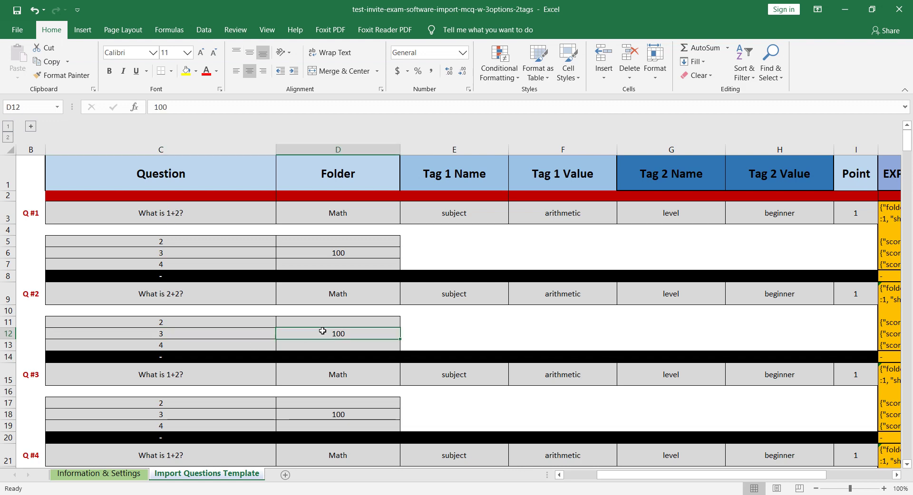
key(BackSpace)
key(Return)
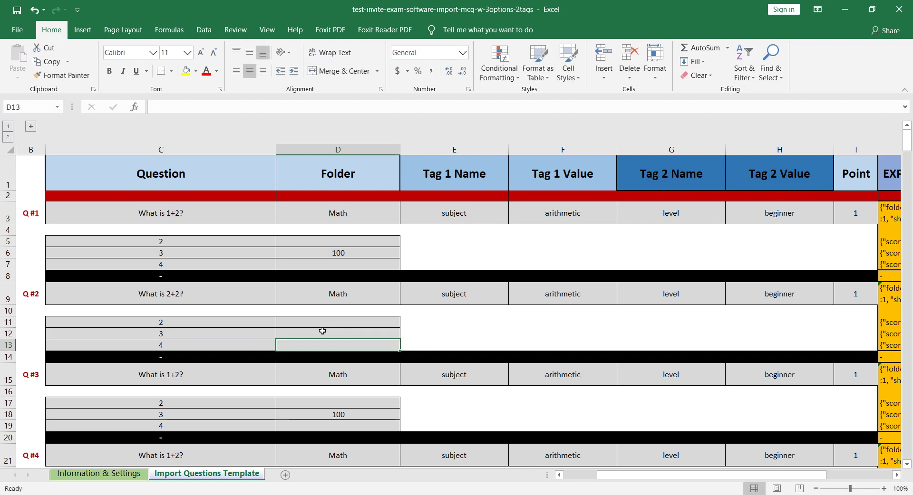
text(100)
key(Return)
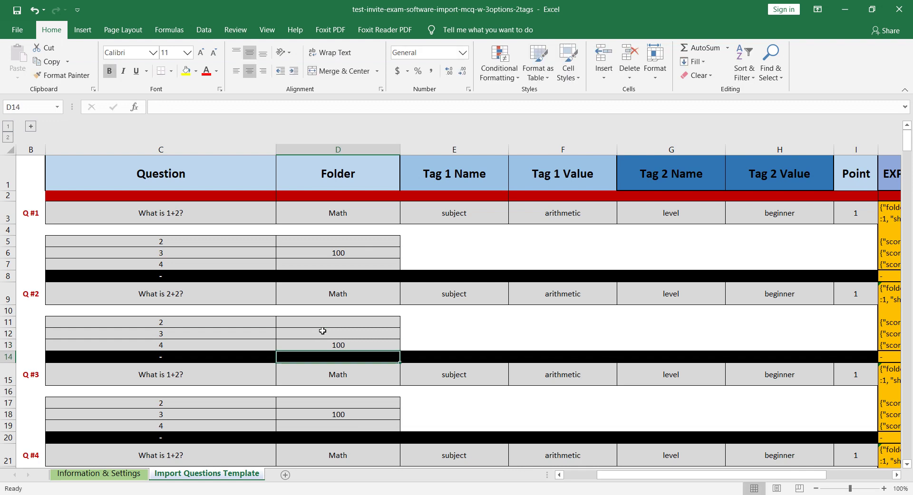
Step: Change Q #3's question text to 'What is 3+2?'
click(175, 378)
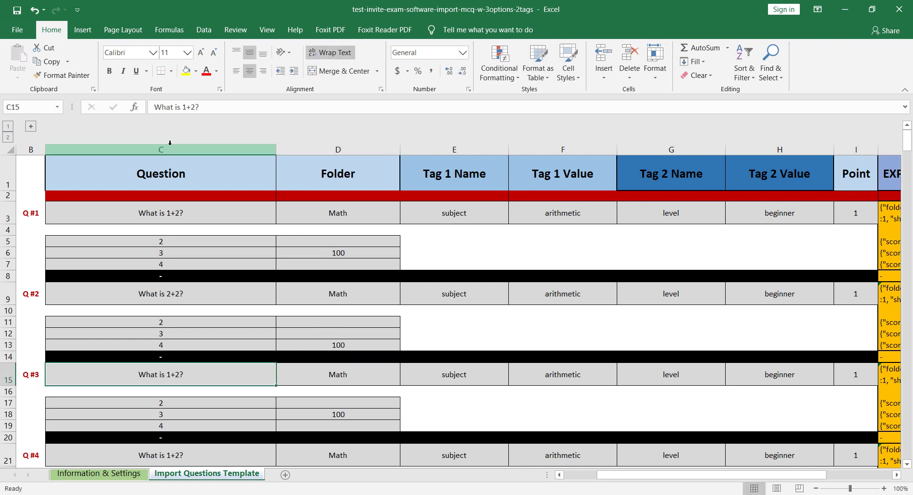
click(189, 108)
key(BackSpace)
text(3)
key(Return)
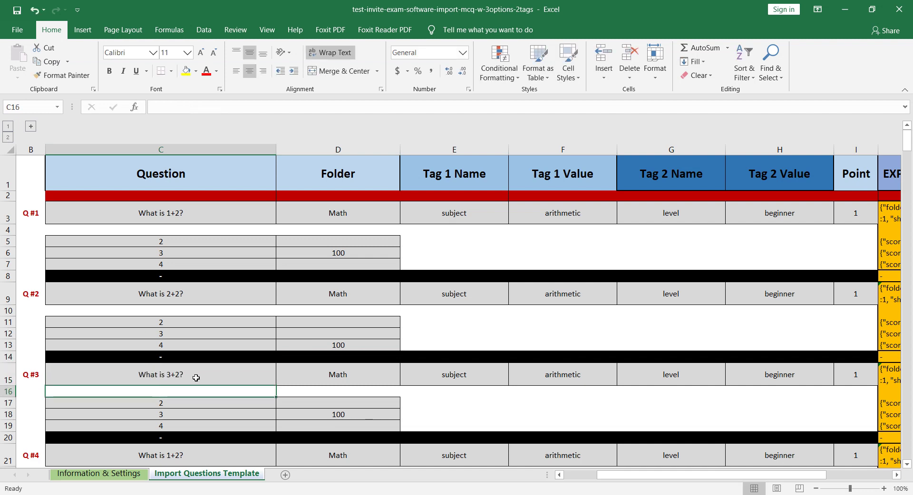
Step: Set Q #3's last option to 5 and move the 100 score from option 4 to it
click(160, 424)
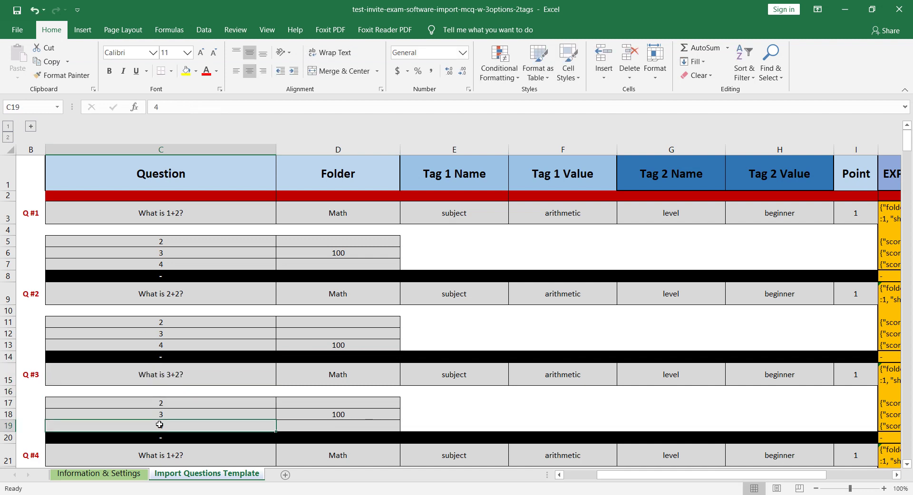
text(5)
key(Return)
click(160, 424)
key(ctrl+z)
key(ctrl+z)
key(ctrl+z)
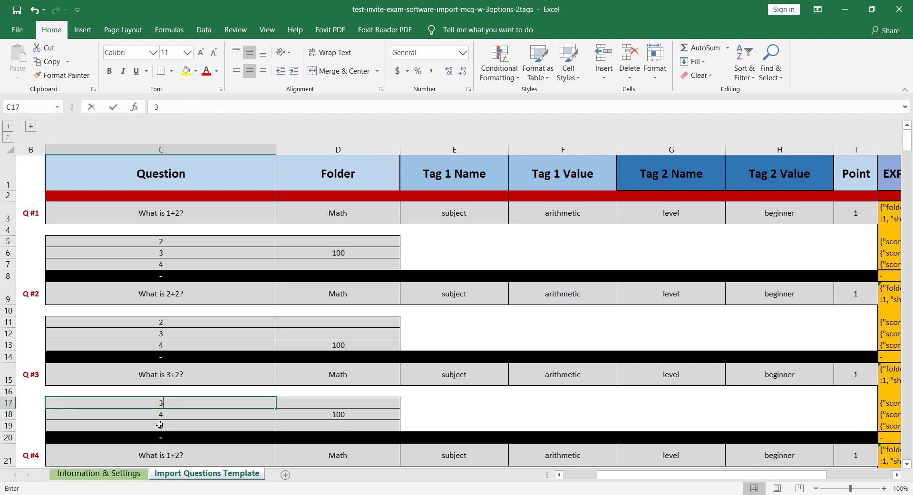
key(ctrl+y)
click(352, 414)
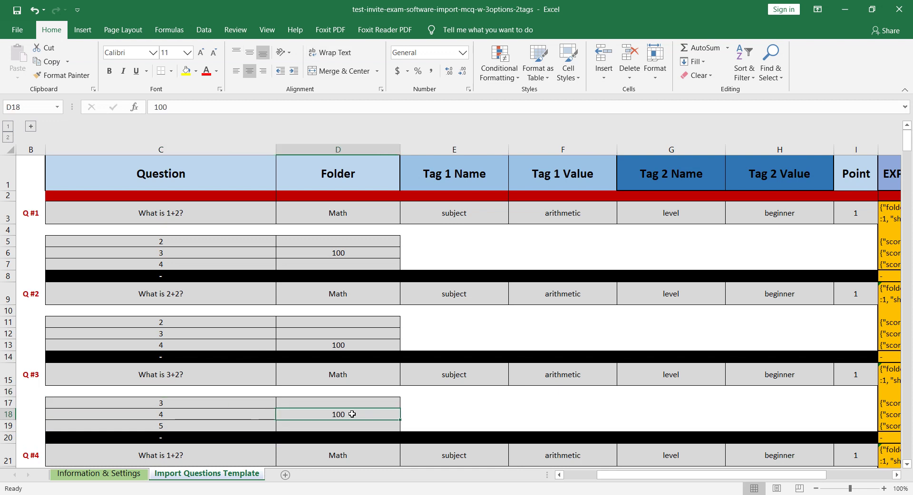
key(Delete)
key(Return)
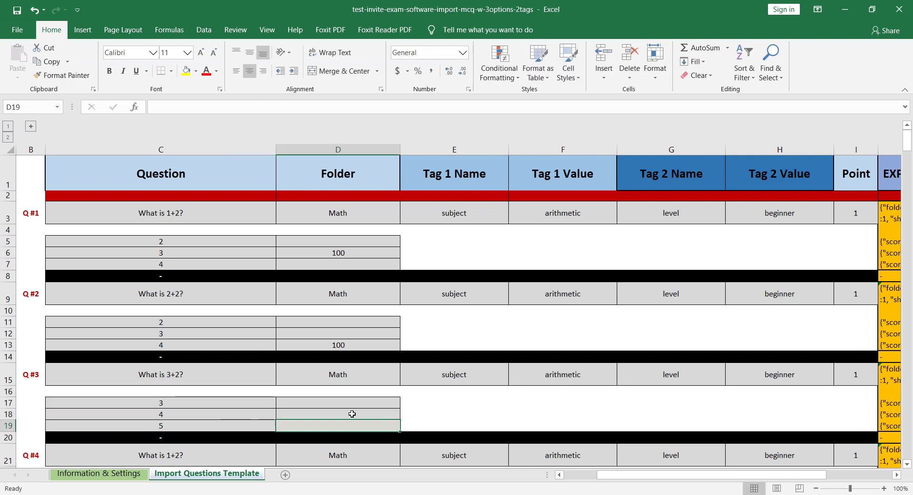
text(100)
key(Return)
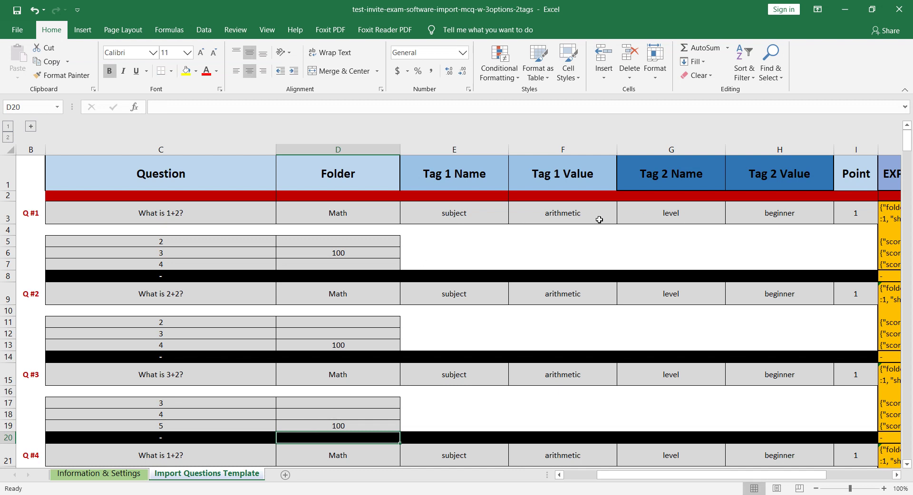
Step: Change Q #3's level tag value in H15 from beginner to intermediate
click(450, 214)
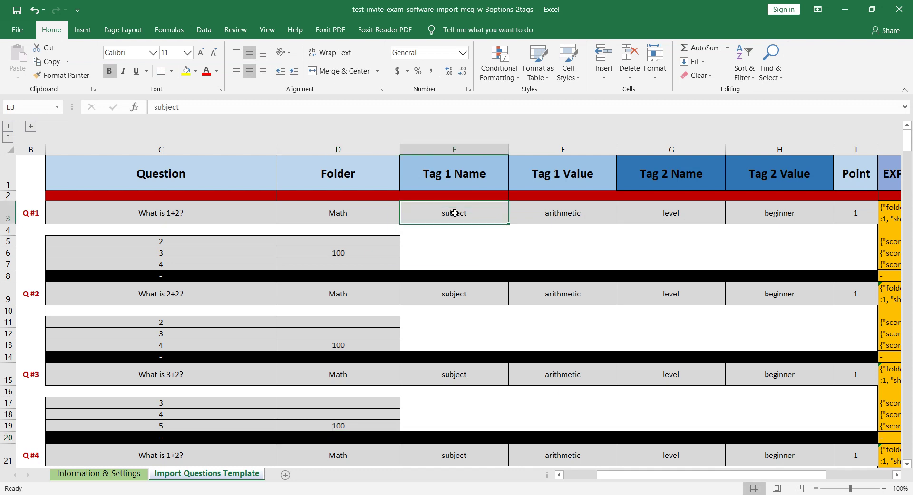
click(566, 213)
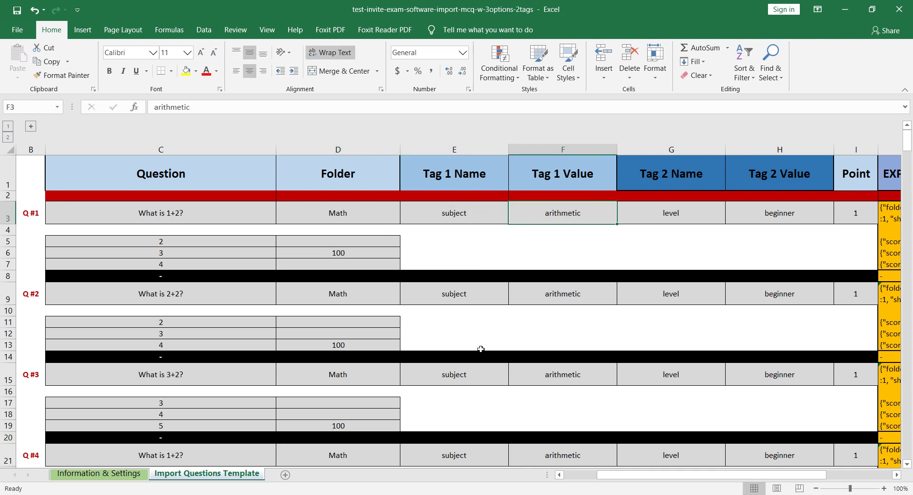
click(775, 371)
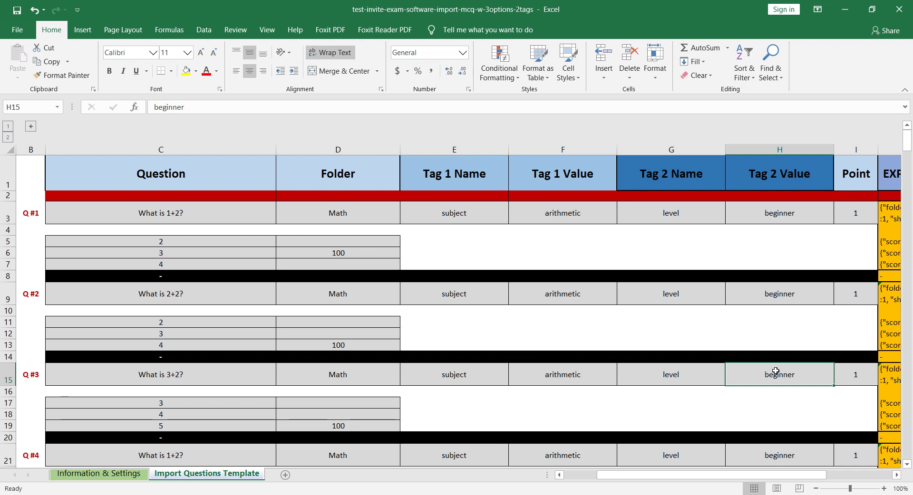
text(intermediate)
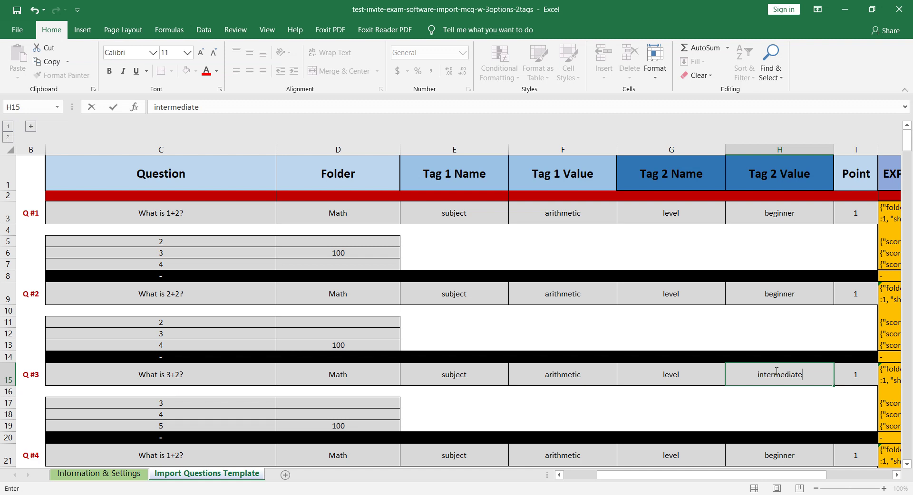
key(Return)
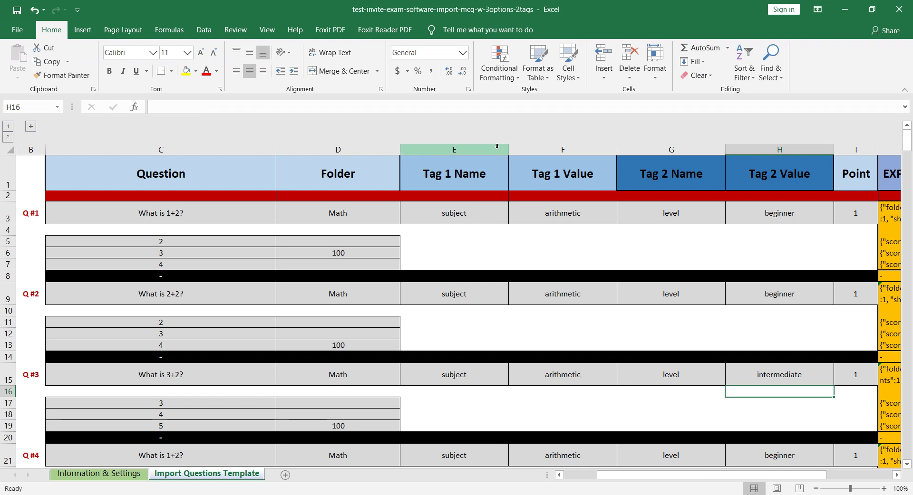
Step: Narrow the tag, Folder and Point columns so the EXPORT column fits fully on screen
drag(498, 148, 811, 149)
drag(484, 150, 471, 150)
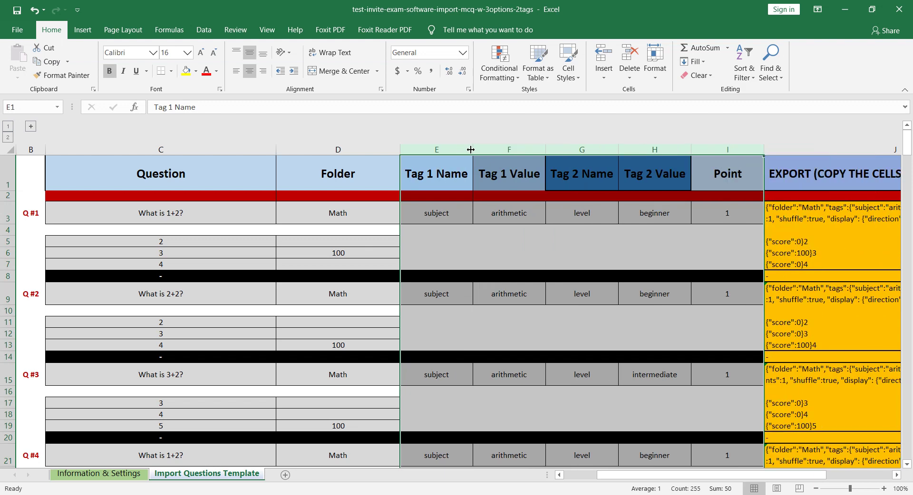
mouse_move(224, 150)
mouse_down()
mouse_move(281, 147)
mouse_move(246, 147)
mouse_up()
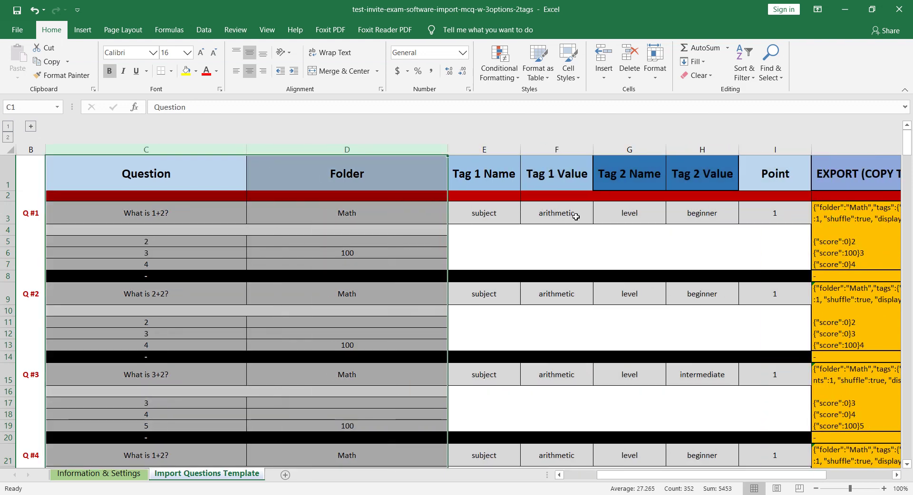
click(430, 149)
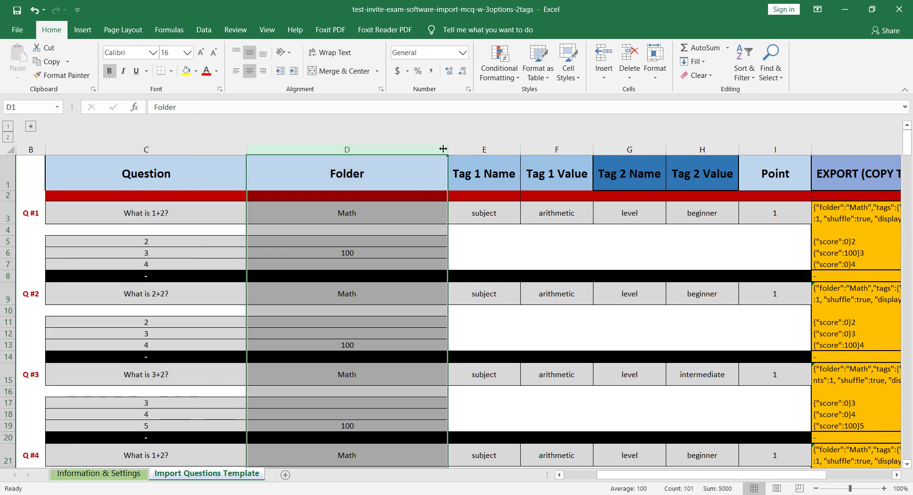
drag(447, 149, 311, 152)
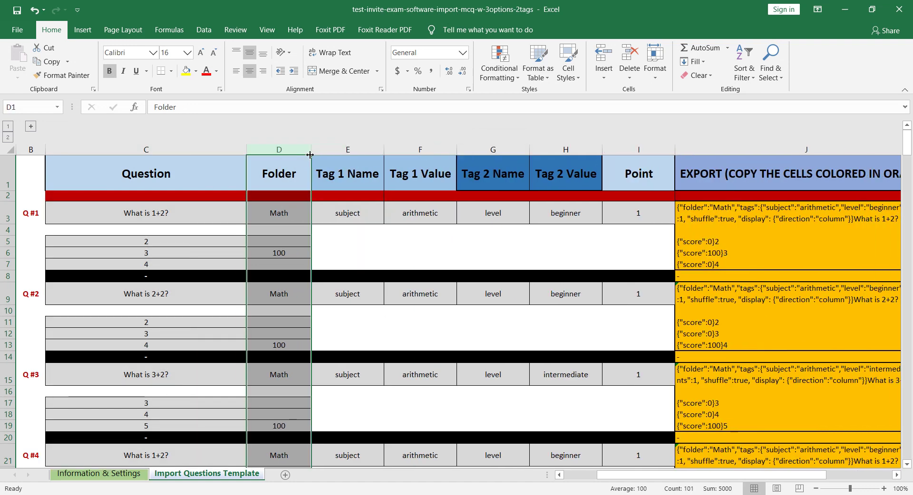
click(639, 149)
drag(674, 148, 635, 148)
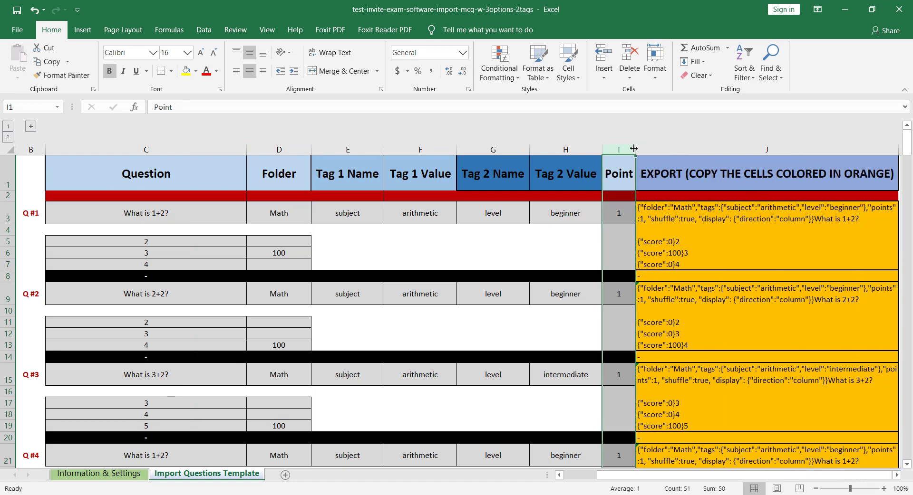
Step: Select the three questions' EXPORT cells J3:J19 and copy them
click(675, 211)
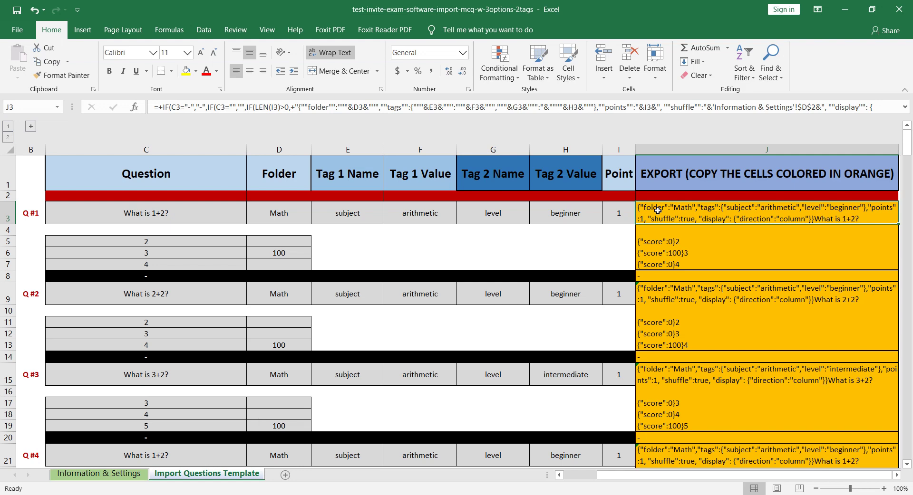
drag(657, 210, 662, 267)
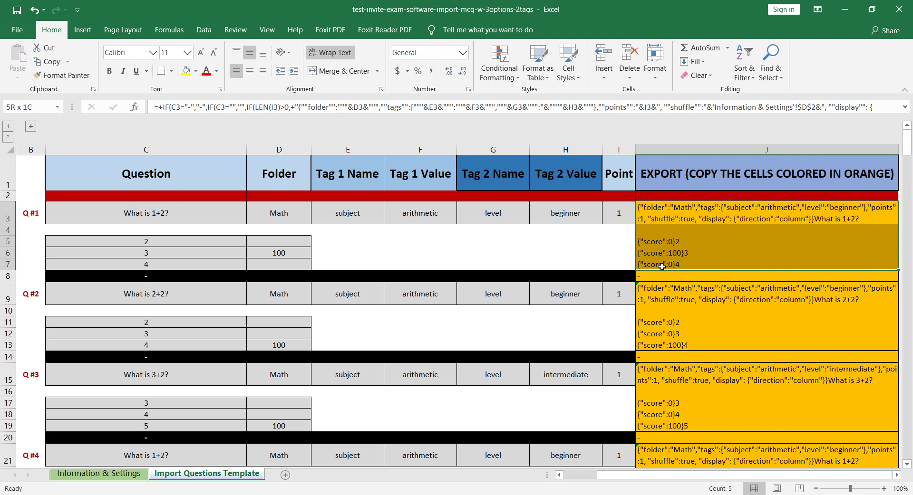
drag(662, 266, 671, 345)
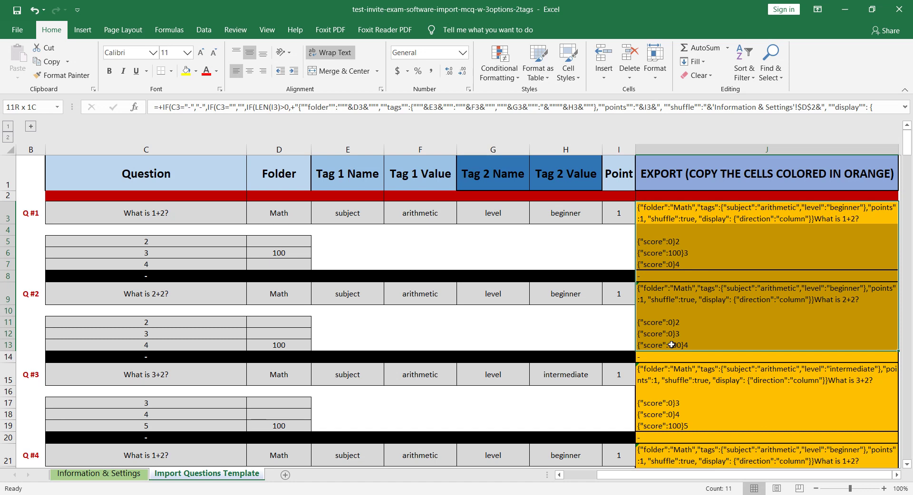
drag(671, 345, 680, 425)
scroll(685, 332, down, 11)
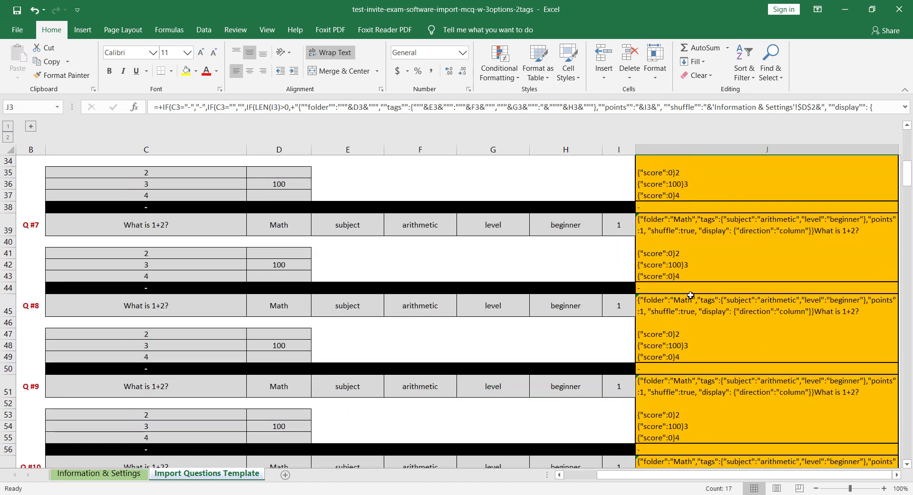
scroll(690, 296, down, 8)
scroll(690, 296, down, 4)
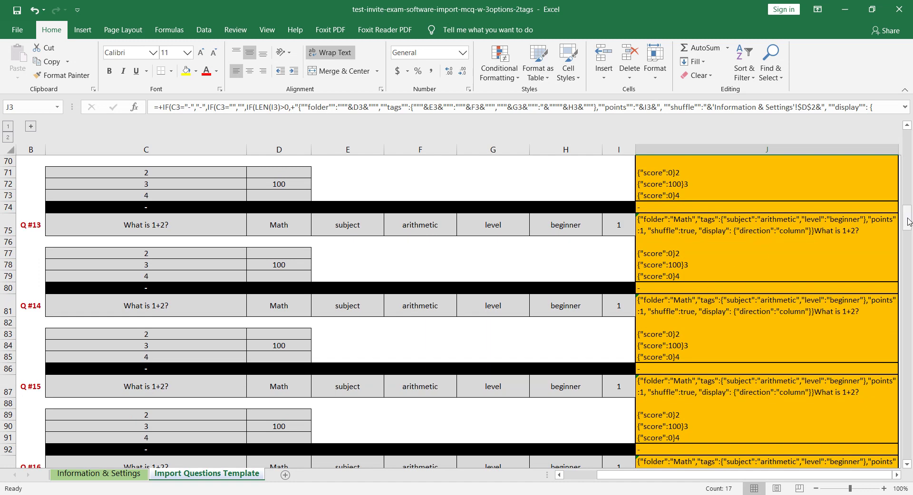
drag(908, 217, 911, 147)
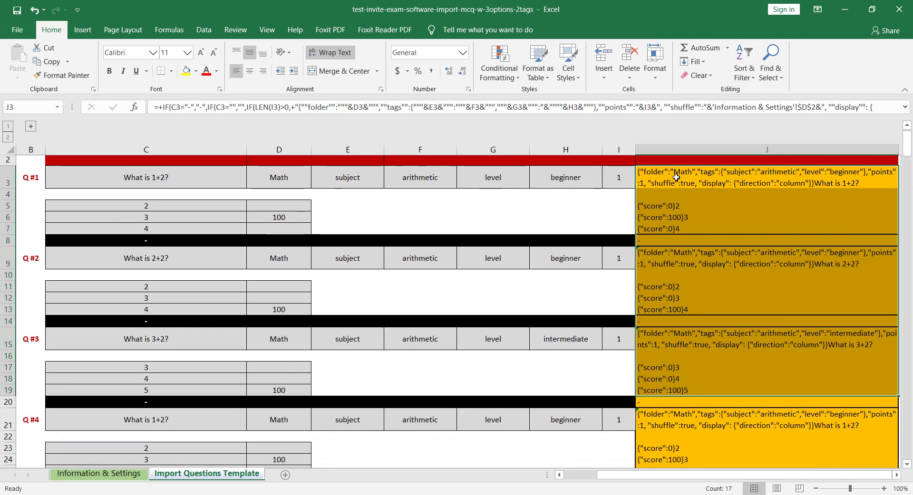
drag(676, 178, 677, 392)
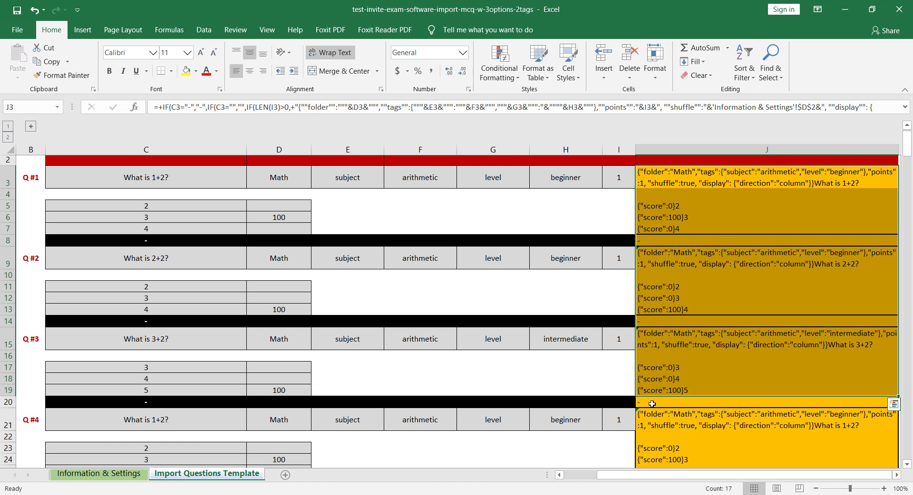
key(ctrl+c)
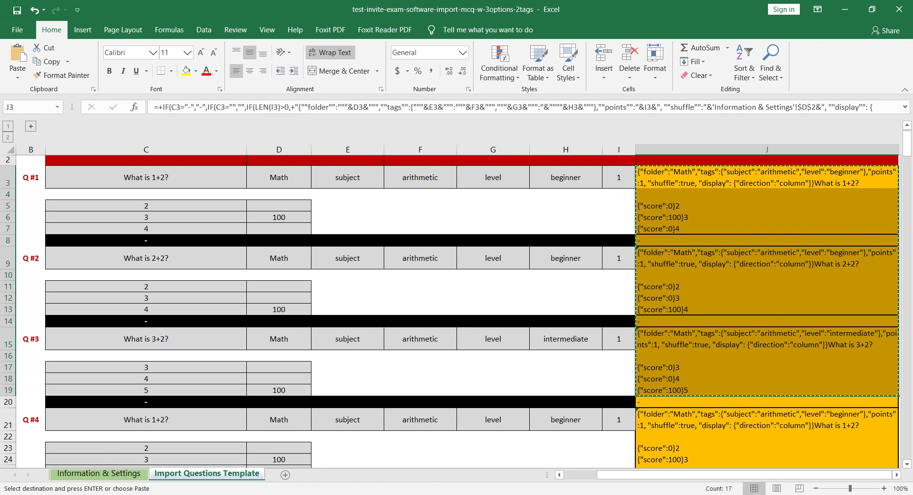
Step: Return to the Test Invite question bank and open the Import Questions dialog
click(845, 9)
click(76, 10)
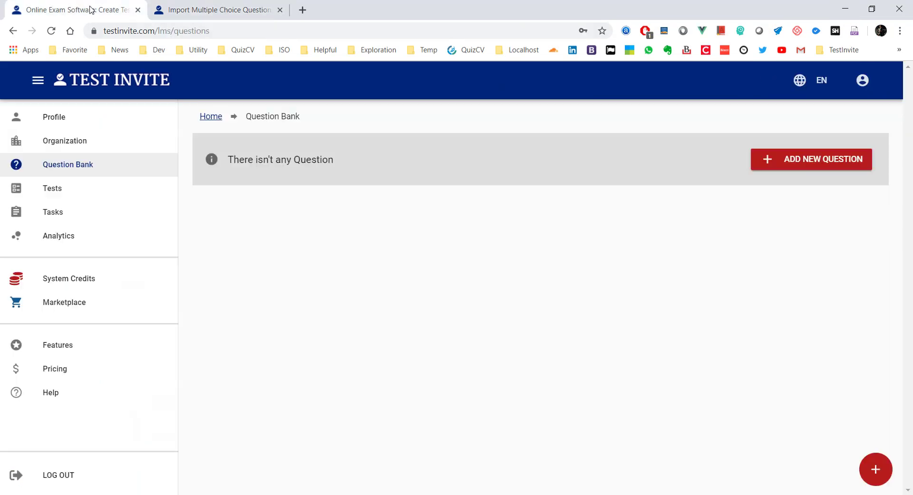
click(871, 472)
click(823, 469)
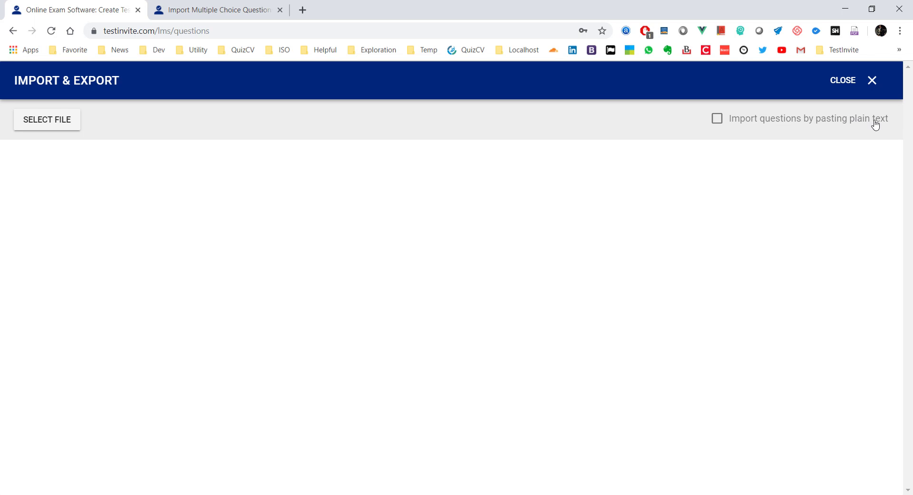
Step: Paste the copied questions as plain text and remove the trailing empty line
click(719, 121)
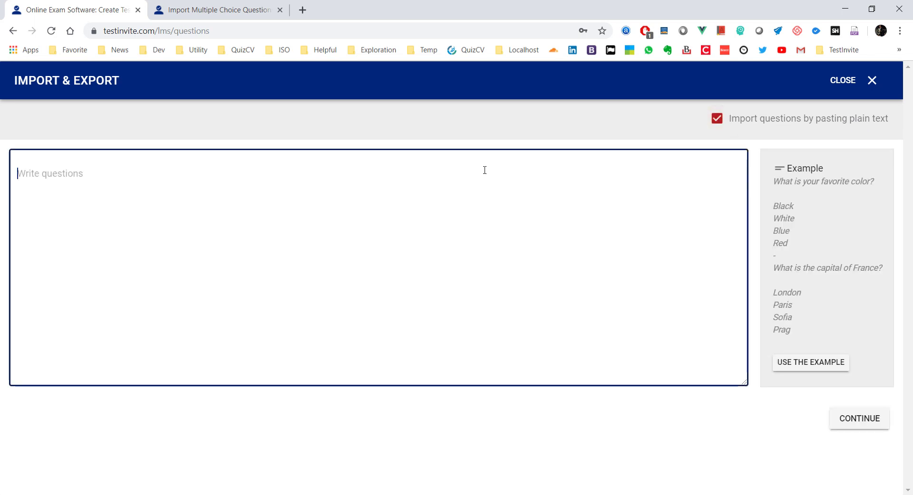
key(ctrl+v)
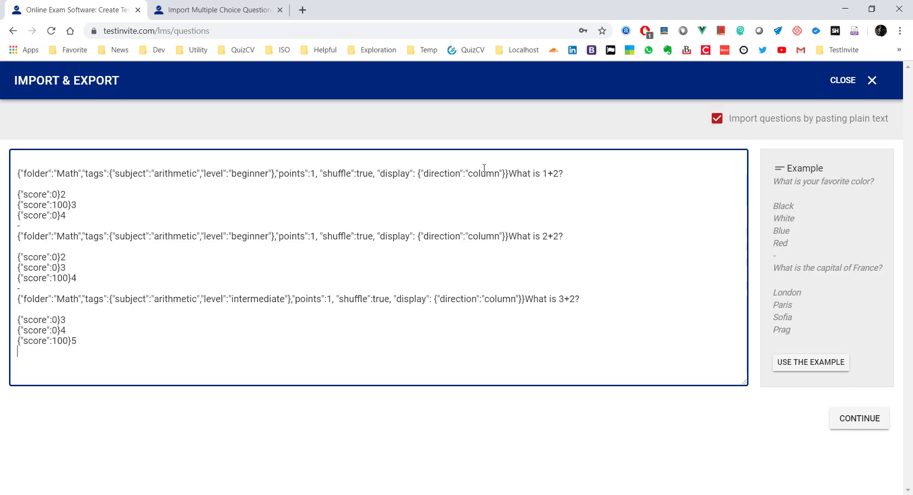
key(BackSpace)
Step: Preview the three parsed questions and save them into the Math folder
click(859, 423)
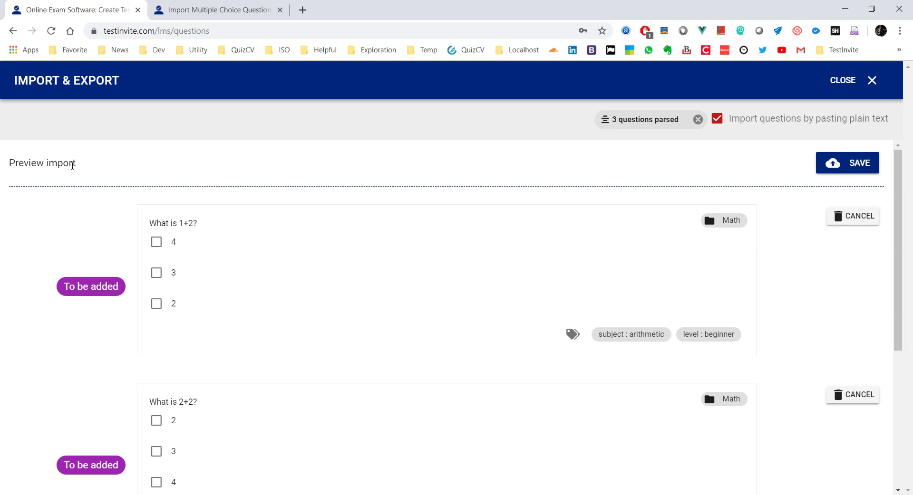
scroll(104, 198, down, 3)
scroll(91, 176, up, 1)
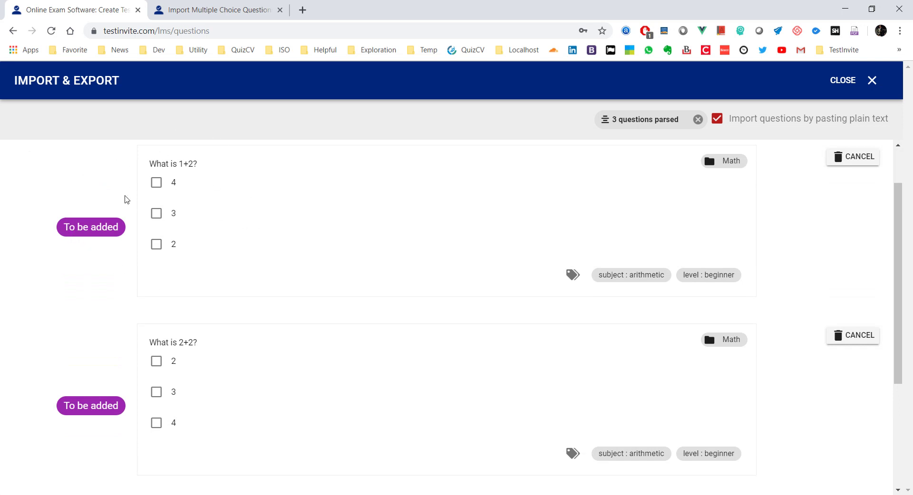
scroll(142, 228, down, 2)
scroll(124, 309, down, 1)
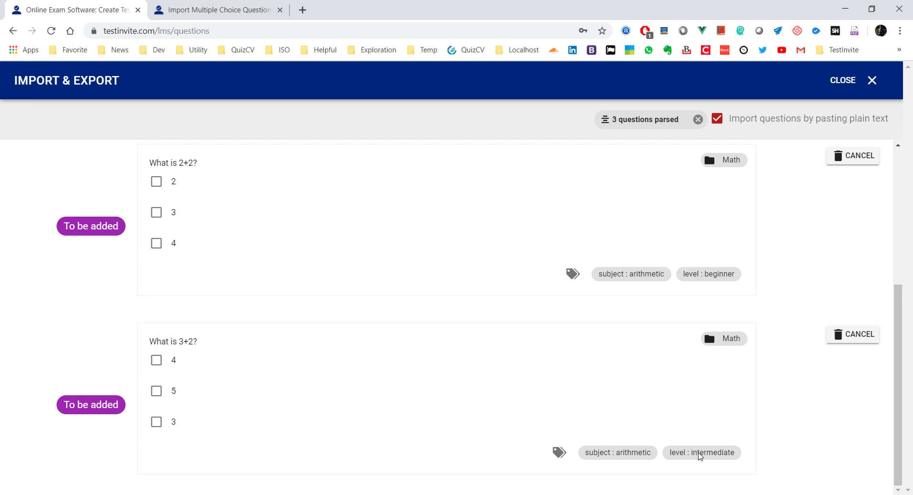
scroll(698, 454, up, 5)
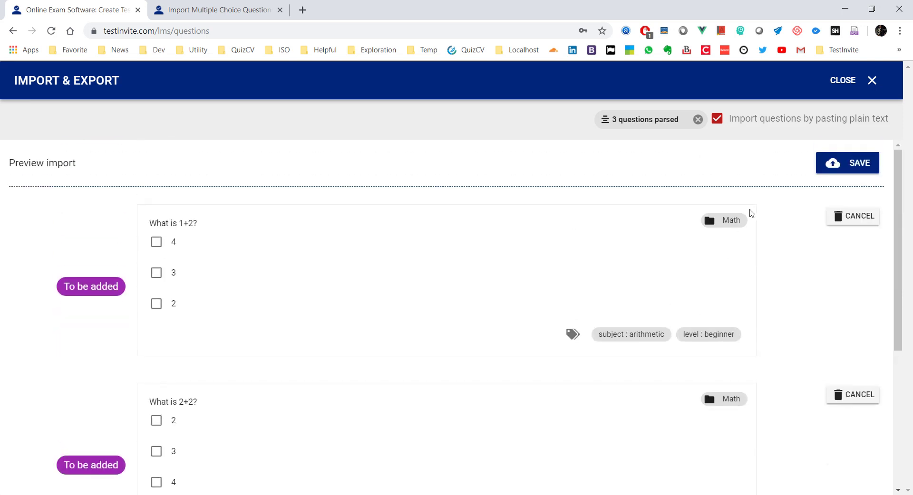
click(866, 163)
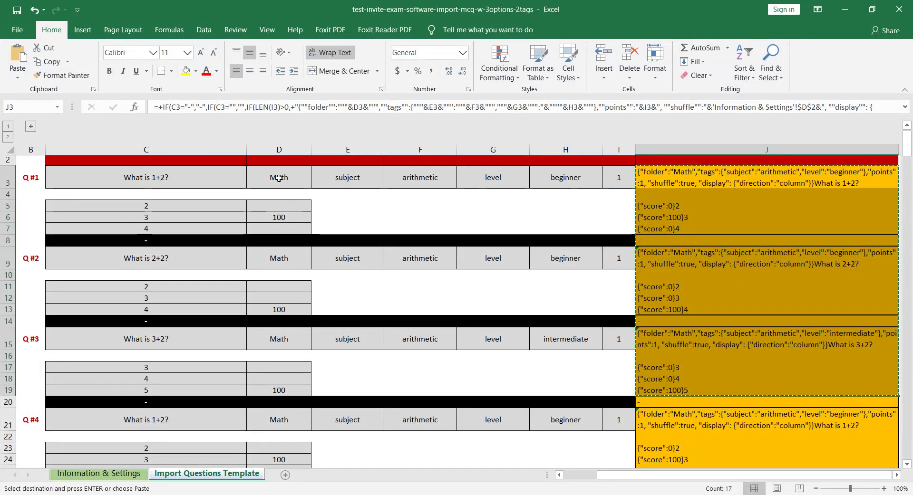
Step: Check the folder values in D3, D9 and D15 of the Excel template against the Math folder
click(274, 176)
click(281, 257)
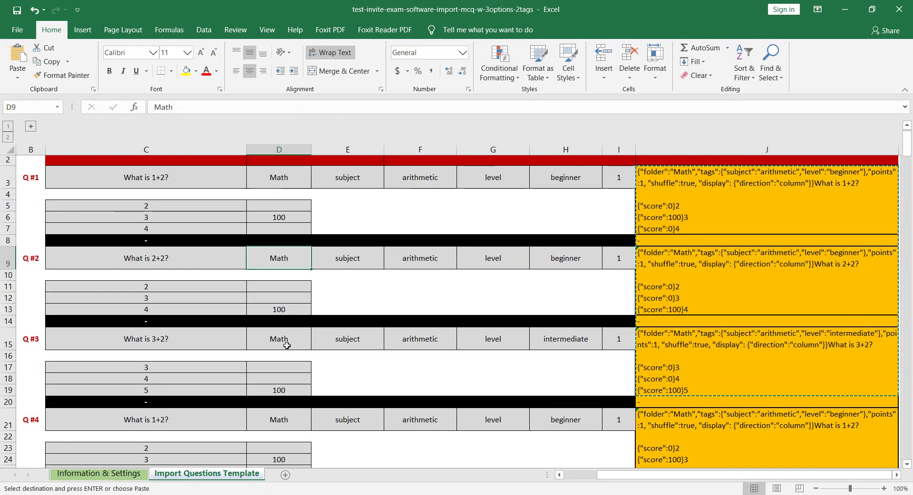
click(286, 345)
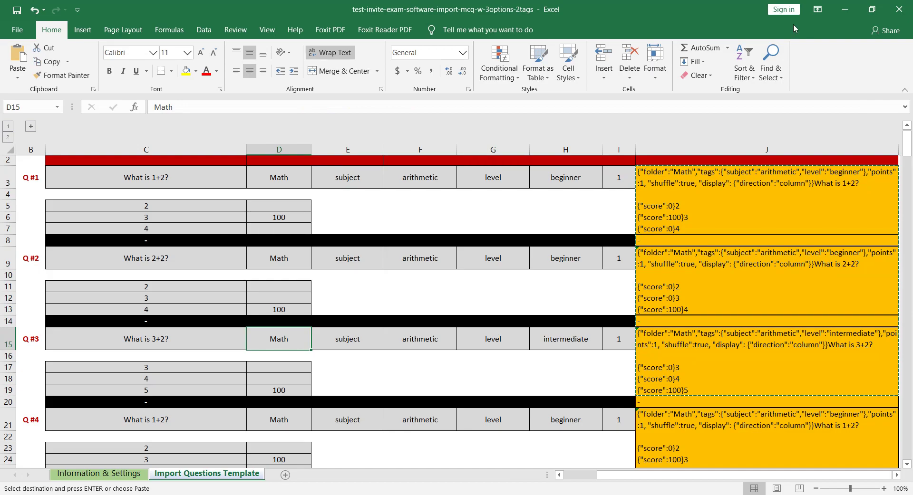
click(835, 14)
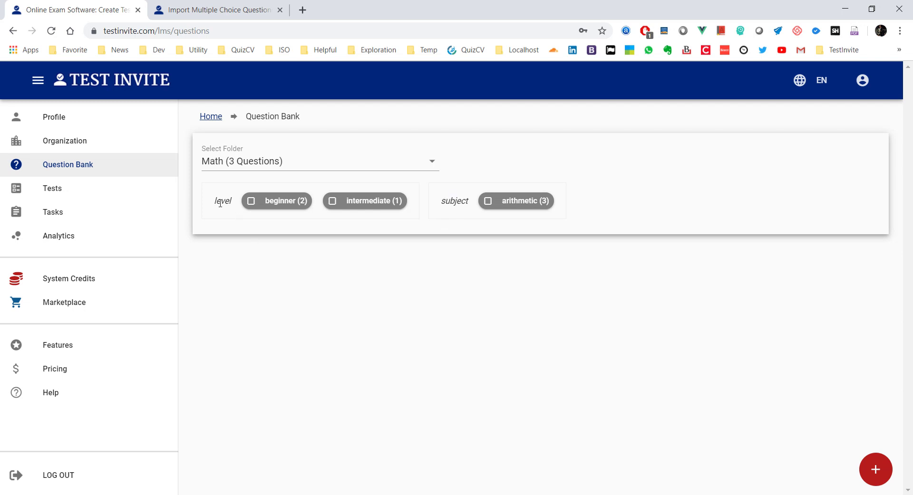
Step: Compare the template's tag headers E1:H1 and tag names subject (E3) and level (G3) with the question bank
click(278, 494)
scroll(362, 166, up, 1)
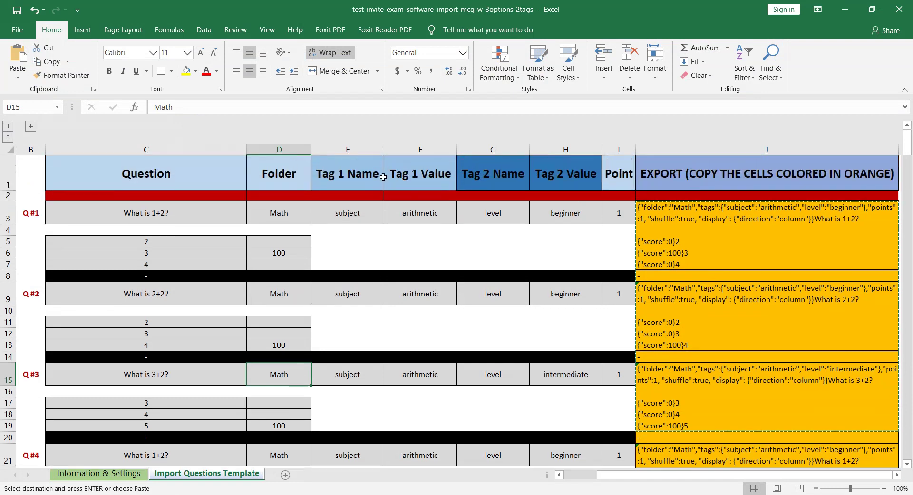
drag(336, 177, 560, 176)
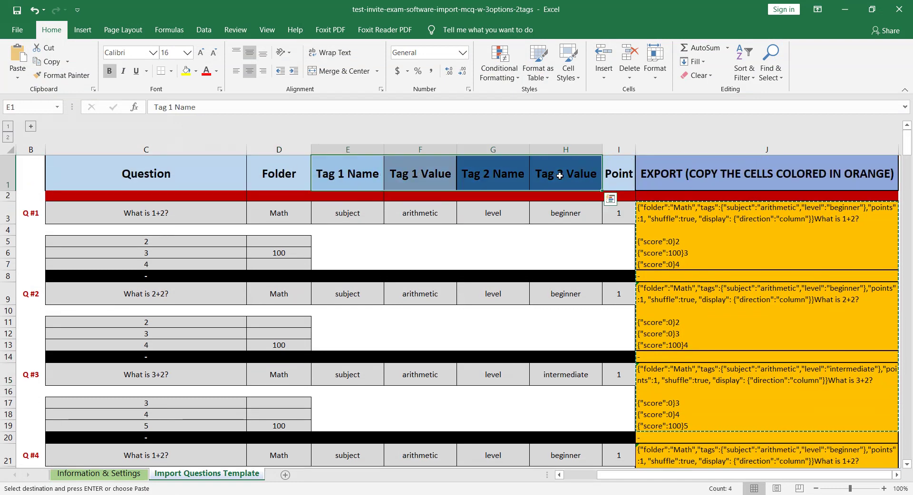
click(351, 213)
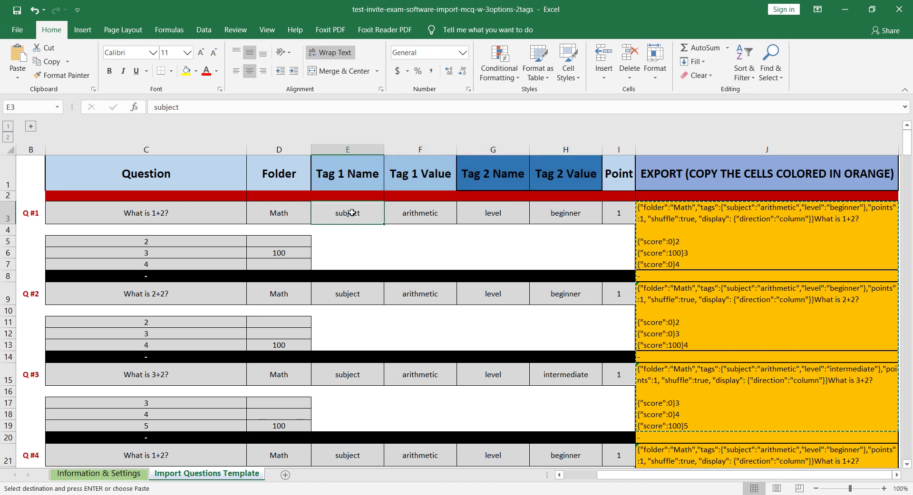
click(478, 213)
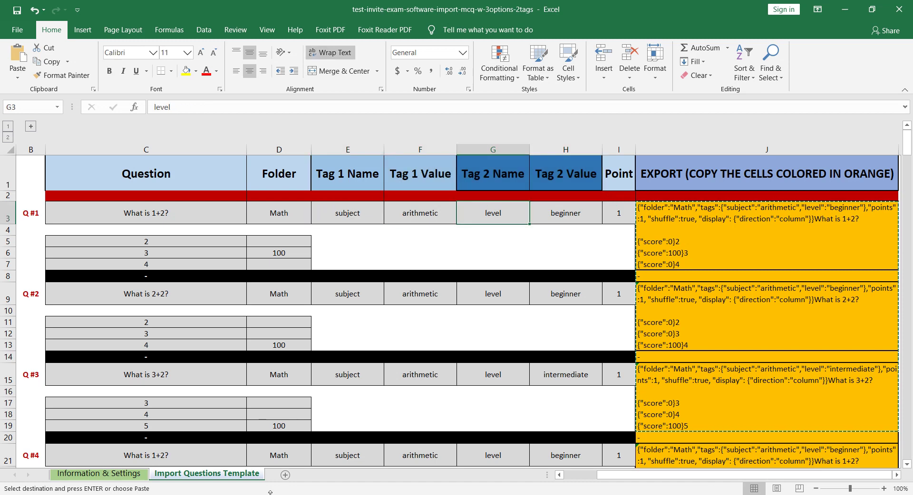
key(alt+Tab)
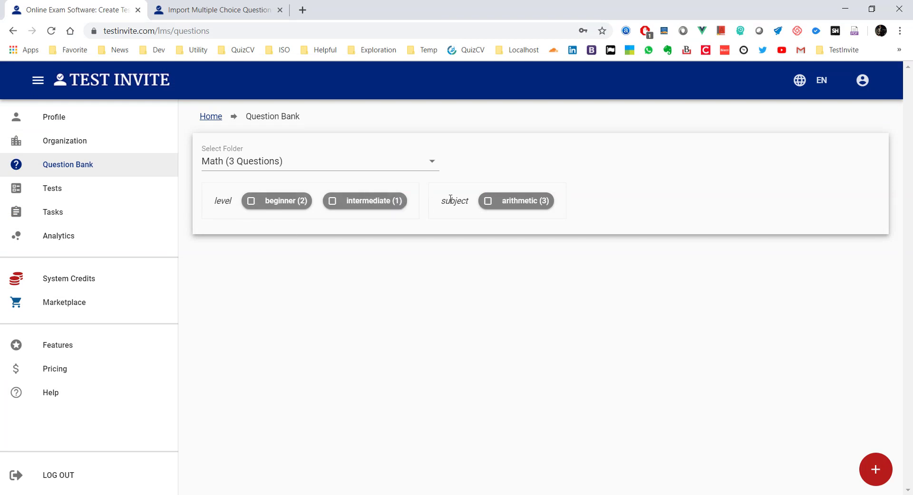
Step: Filter the Math folder by 'arithmetic (3)' and review the questions What is 2+2?, 1+2? and 3+2?
click(519, 204)
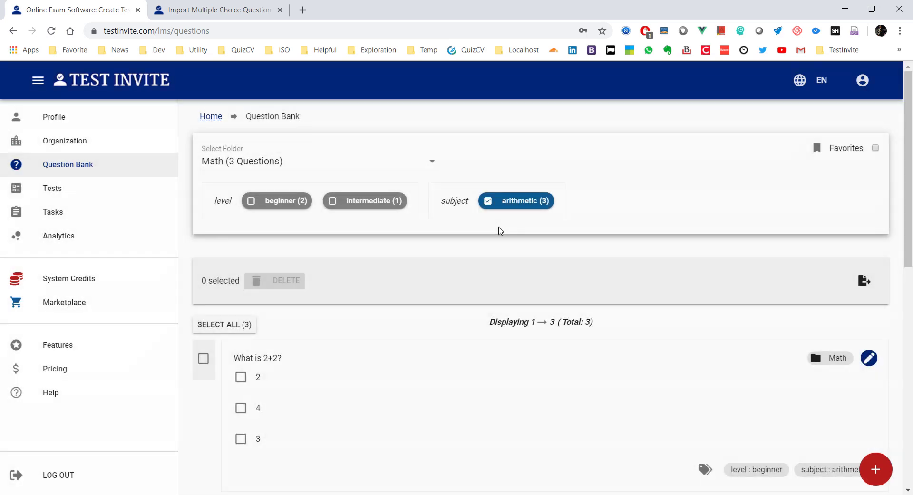
scroll(491, 241, down, 1)
scroll(492, 241, down, 7)
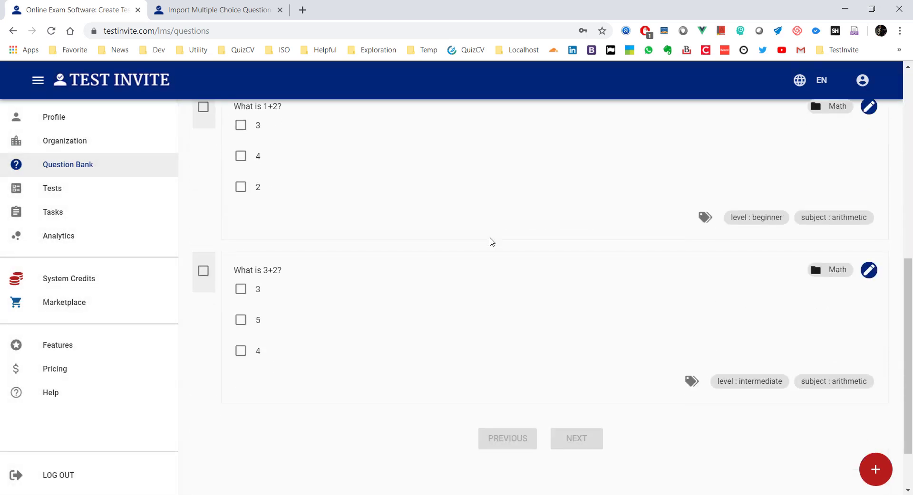
scroll(492, 242, up, 7)
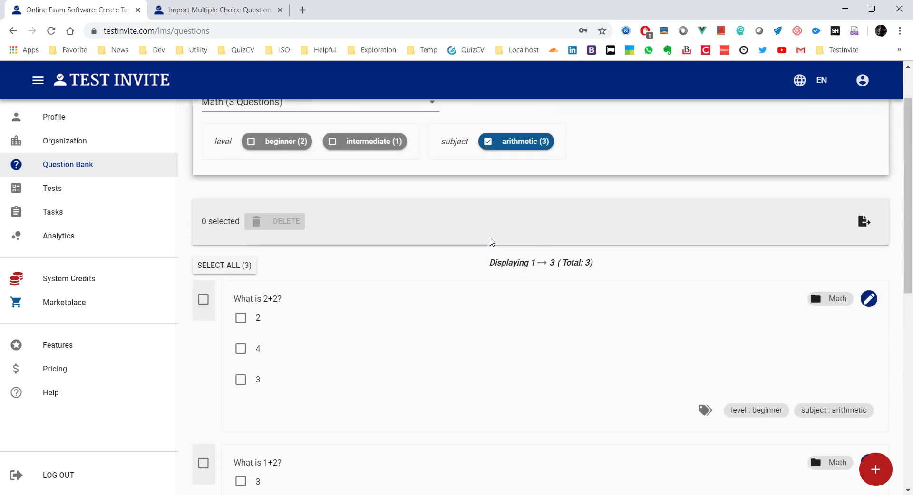
scroll(492, 242, up, 1)
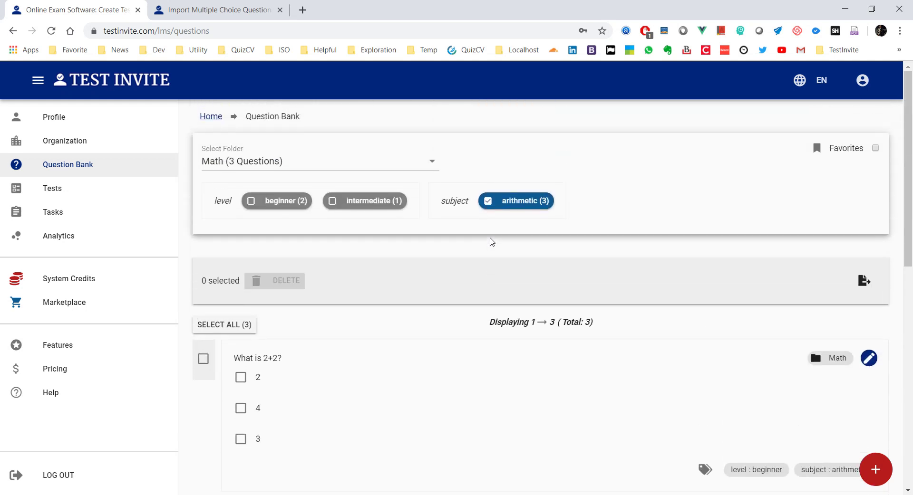